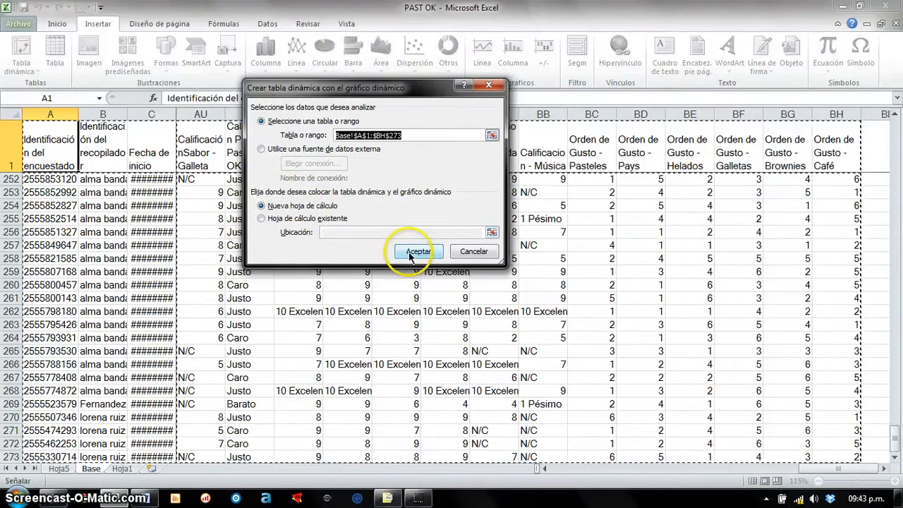
- Create a pivot chart on a new sheet from Base!$A$1:$BH$273, with Edad as axis and counted value and Género as legend
left_click(409, 253)
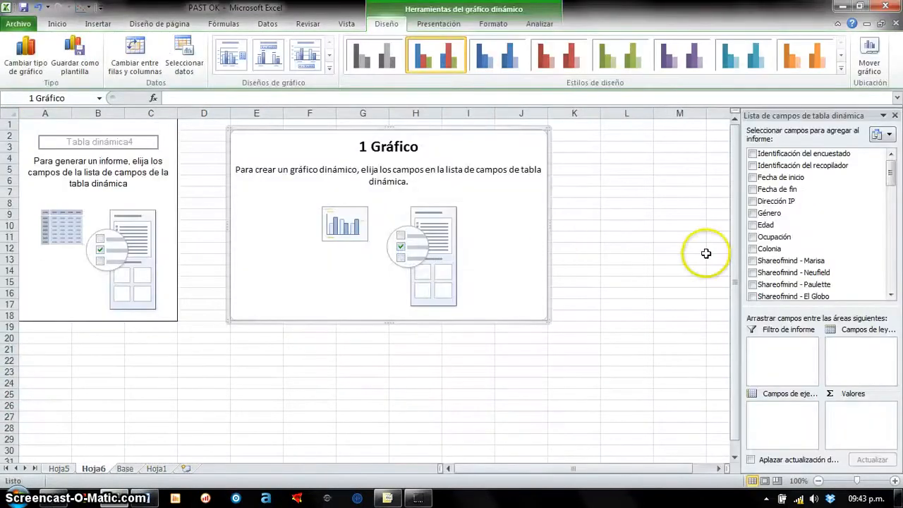
left_click_drag(766, 224, 769, 417)
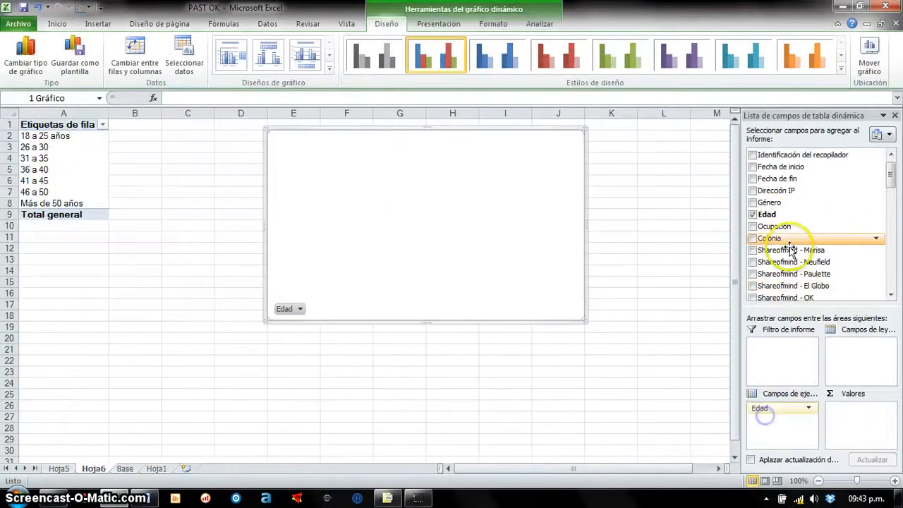
left_click_drag(765, 214, 858, 423)
left_click_drag(768, 202, 857, 346)
left_click_drag(635, 180, 657, 175)
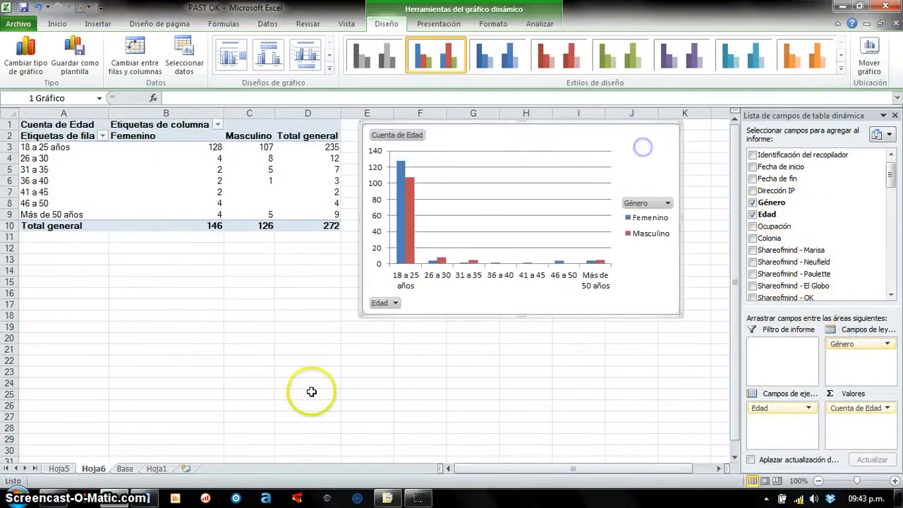
- Replace the pastry-shop preference chart on Hoja1 with a new 2-D clustered column chart of its pivot table, placed above the table
left_click(156, 468)
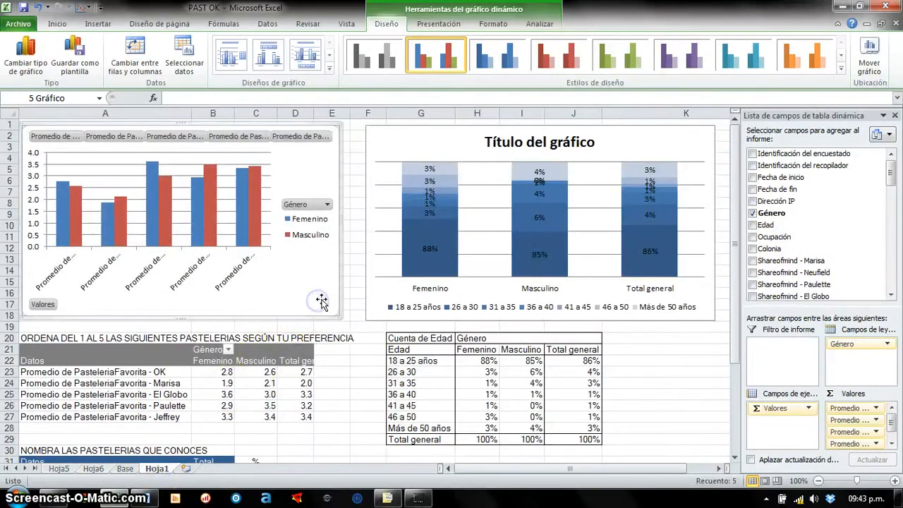
key("Delete")
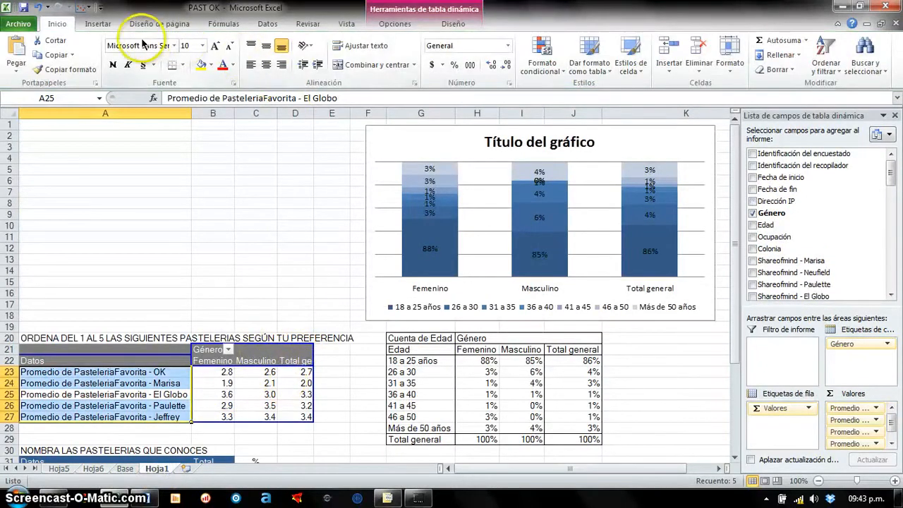
left_click(98, 23)
left_click(266, 64)
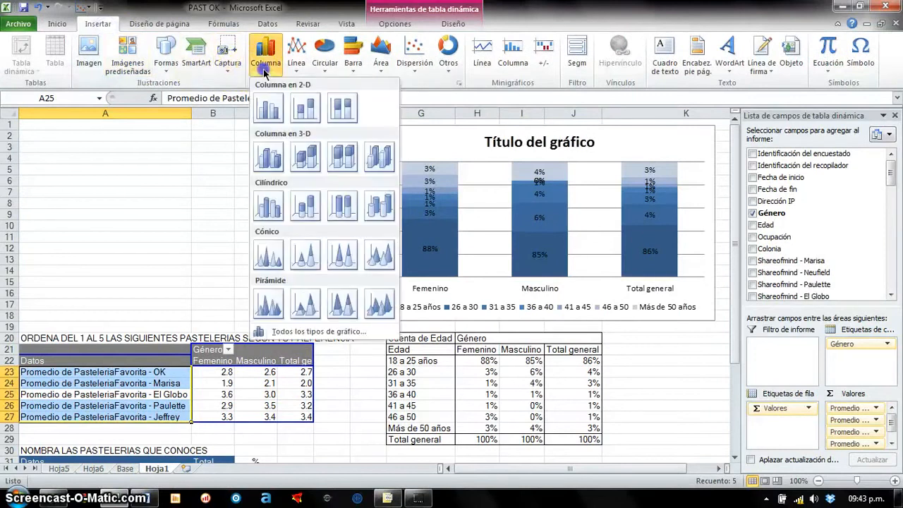
left_click(268, 108)
left_click_drag(529, 237, 323, 155)
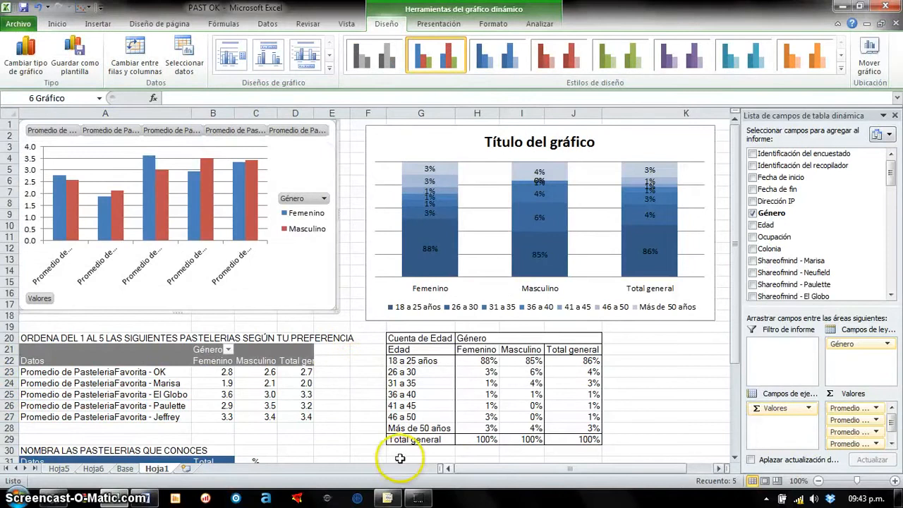
- Apply the first chart layout, with a title above and the legend beside the plot, and nudge the chart within its empty area
left_click_drag(476, 466, 431, 464)
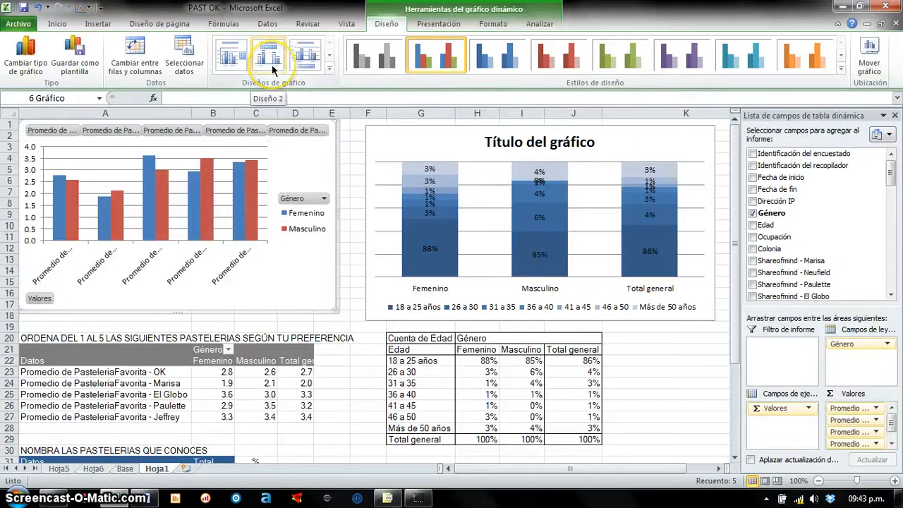
left_click(241, 59)
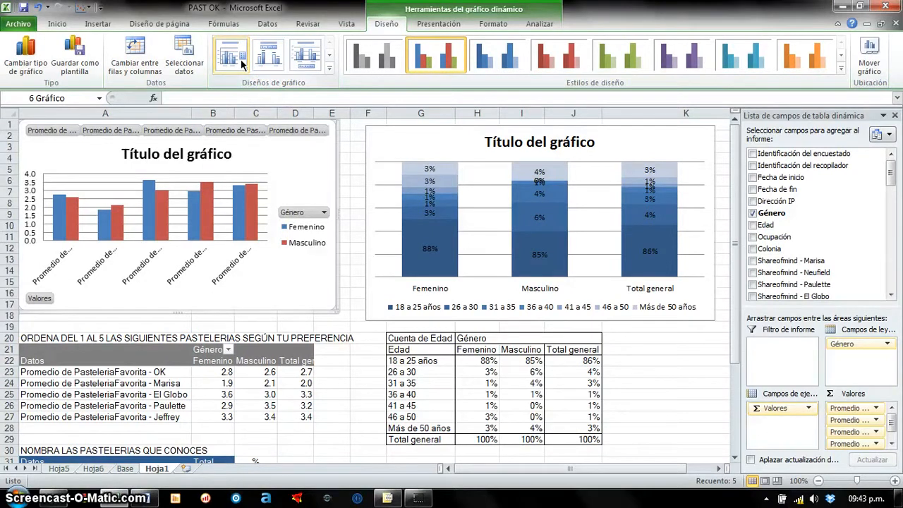
left_click_drag(306, 177, 311, 183)
- Examine the survey ratings in AU1:BA15 on the Base sheet and return to Hoja1
left_click(125, 469)
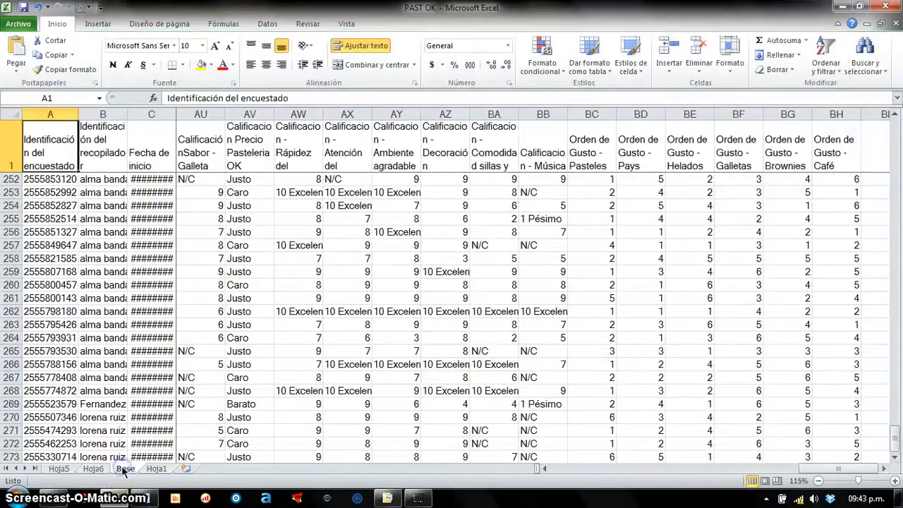
left_click_drag(211, 150, 485, 350)
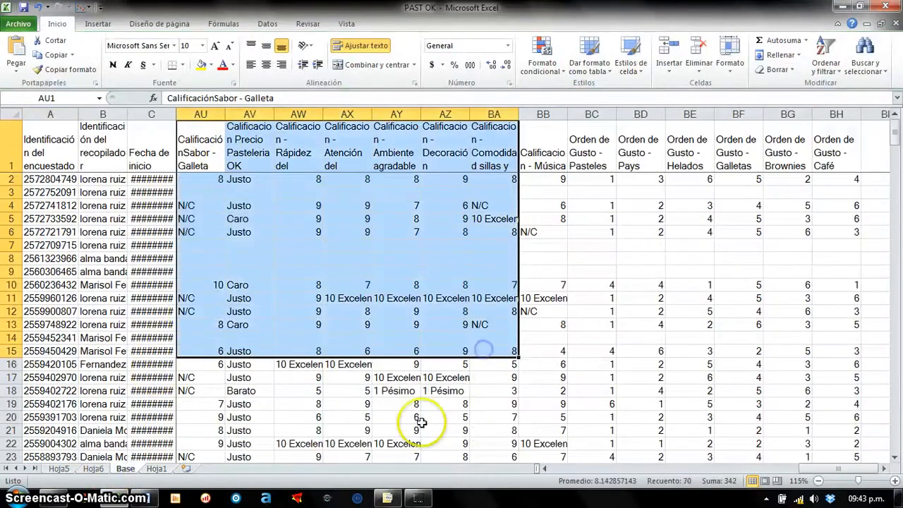
left_click(157, 468)
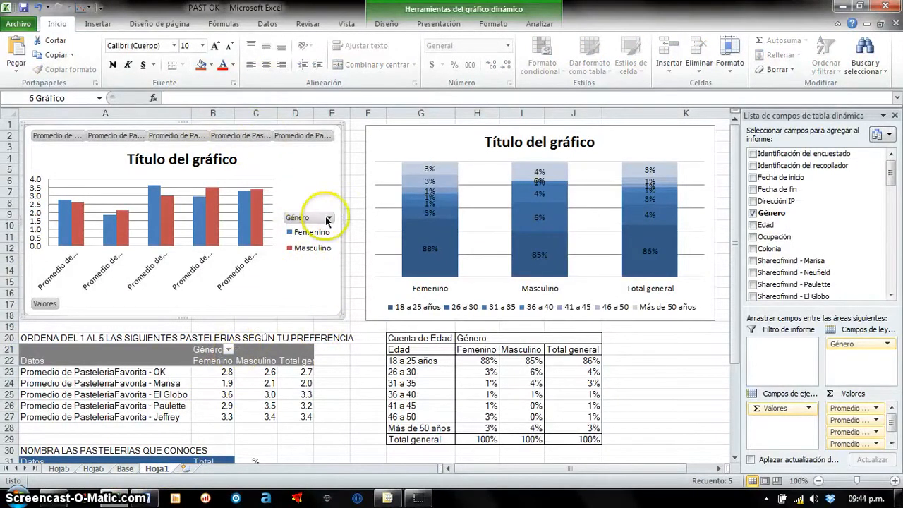
- Switch the rows and columns of the preference pivot chart and switch them back
left_click(337, 171)
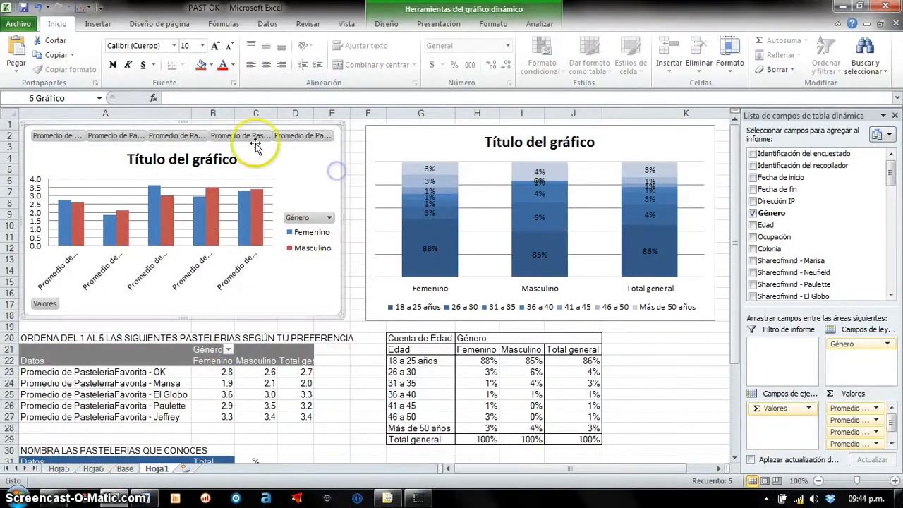
left_click(386, 23)
left_click(121, 70)
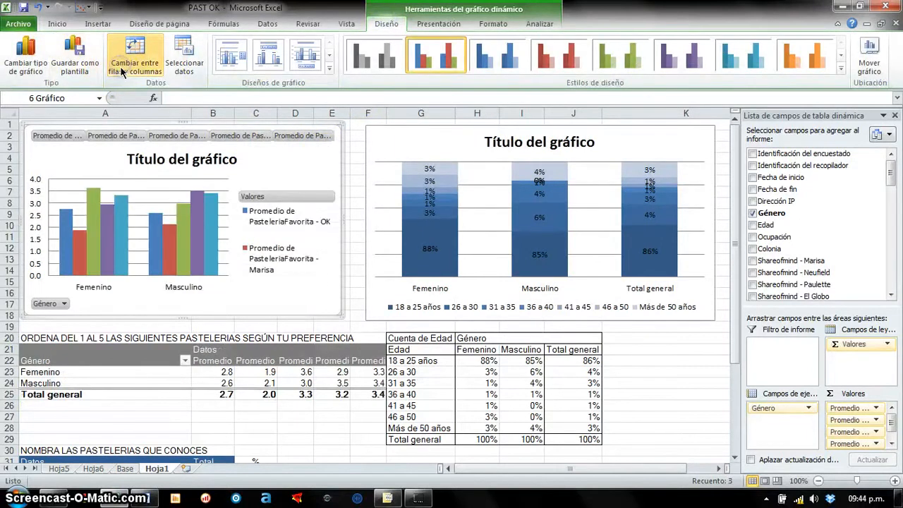
left_click(122, 71)
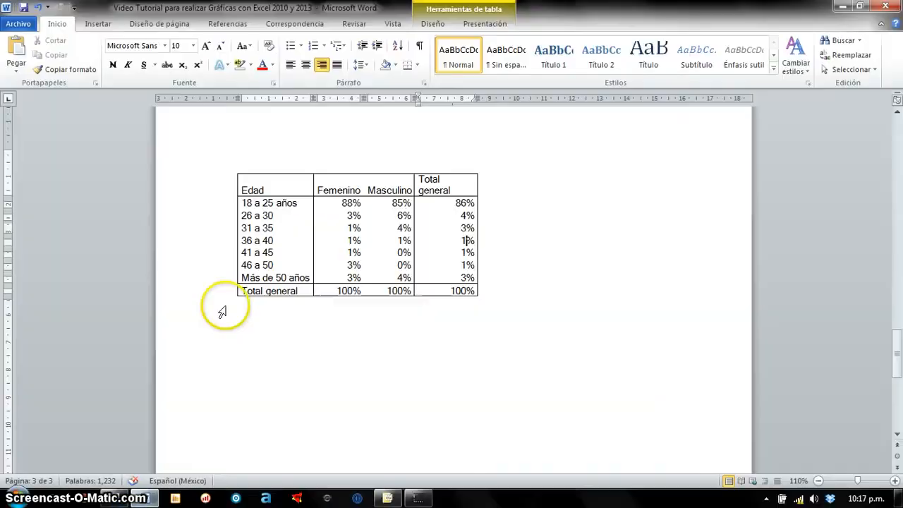
- Copy the whole age-by-gender percentage table from the Word document and paste it at B2 on Hoja7 in Excel
left_click(278, 228)
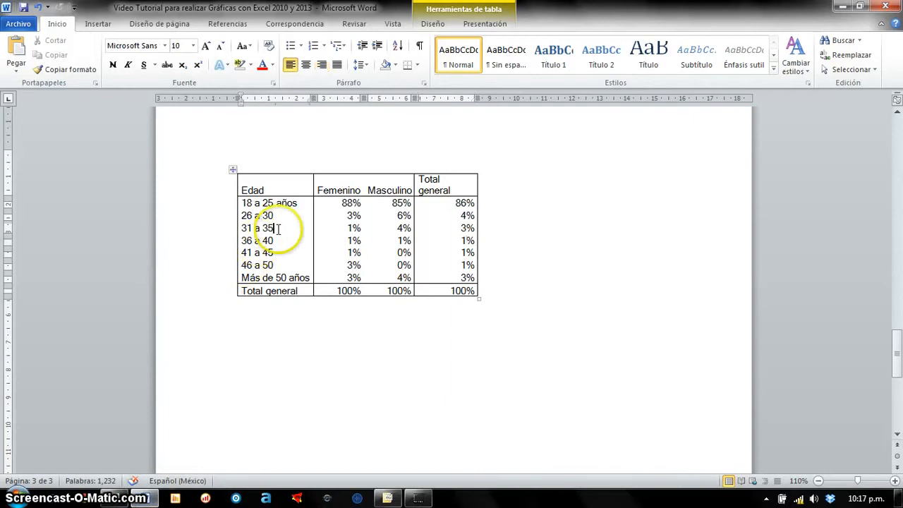
left_click(299, 290)
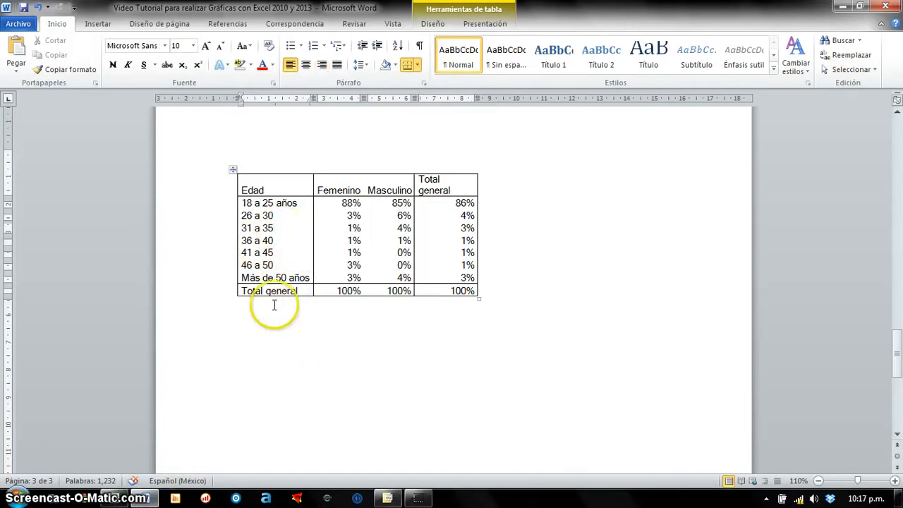
left_click(233, 172)
key("ctrl+c")
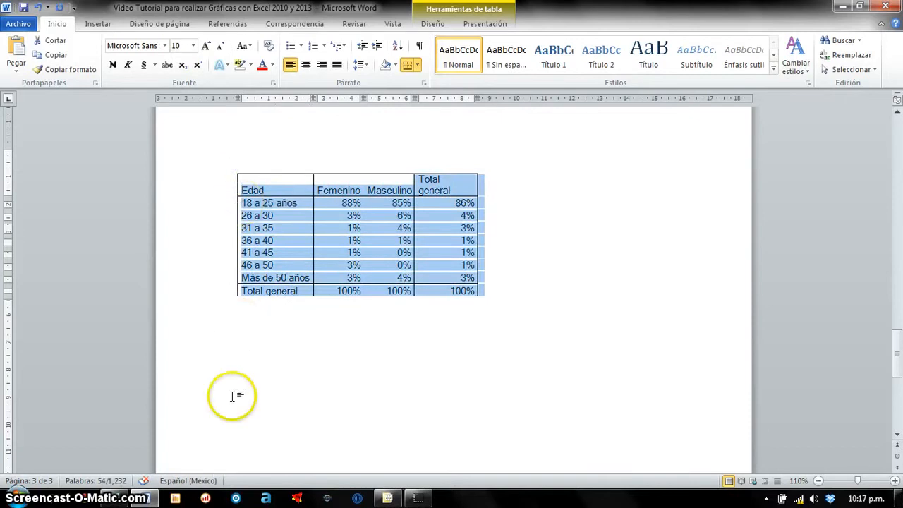
left_click(124, 500)
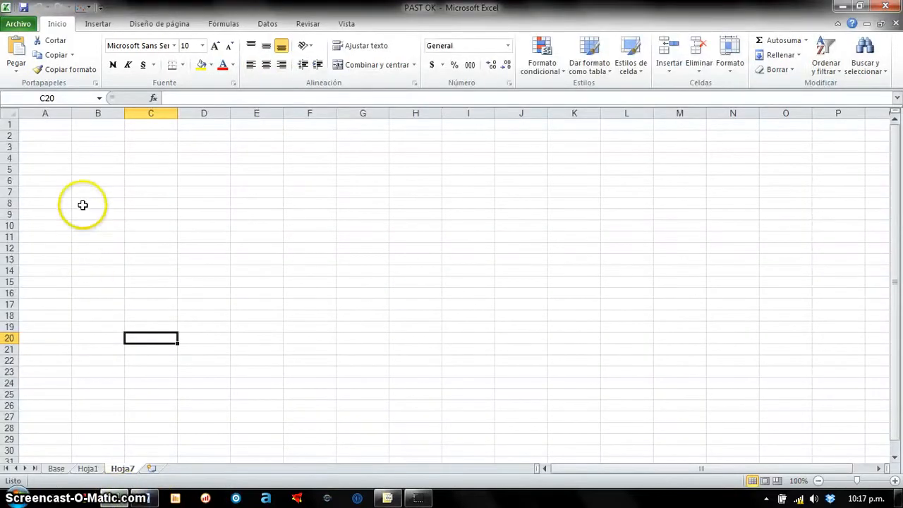
left_click(90, 142)
key("ctrl+v")
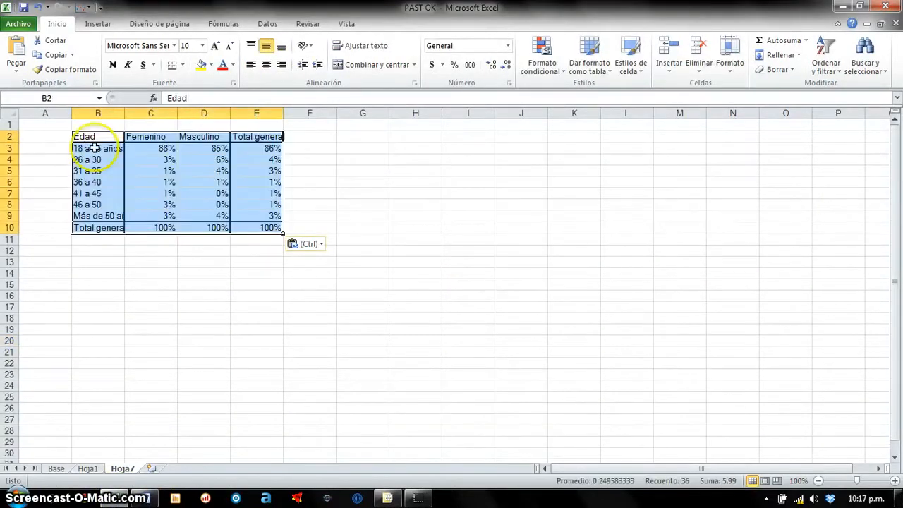
- Make the pasted age table match the destination sheet's formatting instead of keeping its source borders
left_click(303, 243)
left_click(315, 275)
left_click(269, 273)
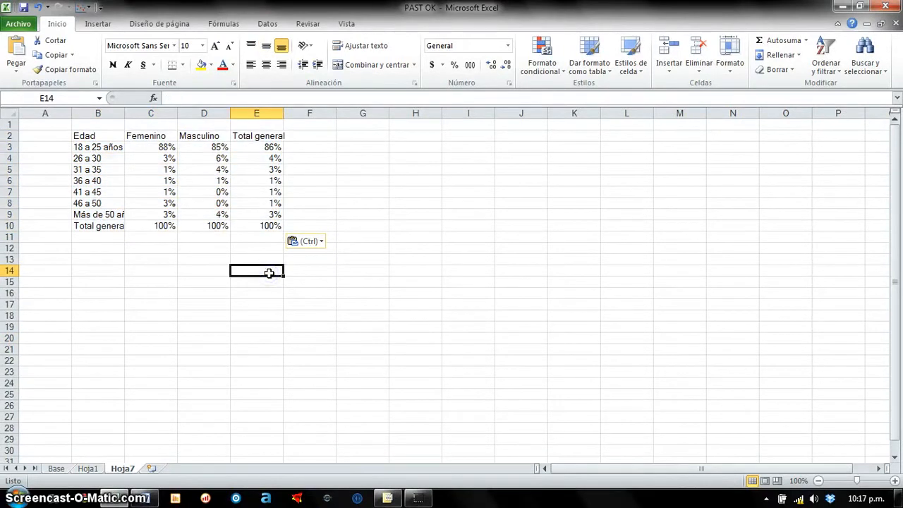
left_click_drag(108, 138, 204, 217)
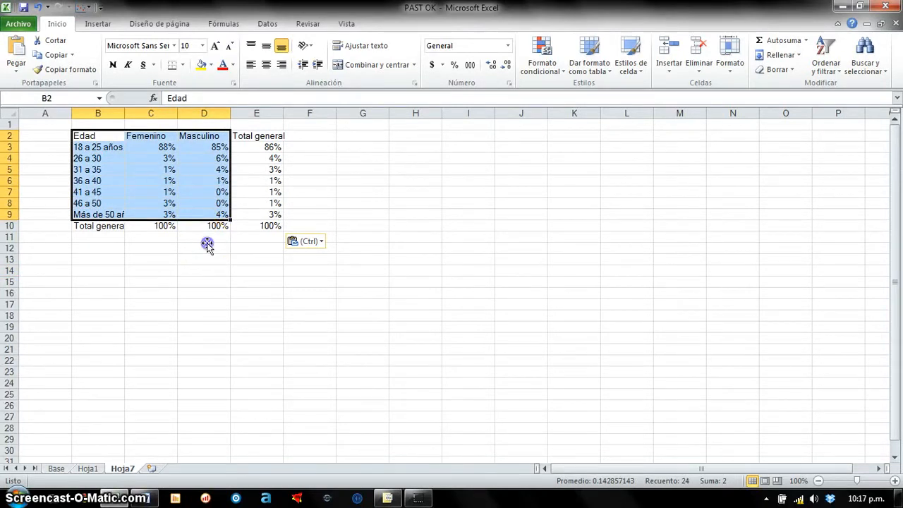
left_click(207, 246)
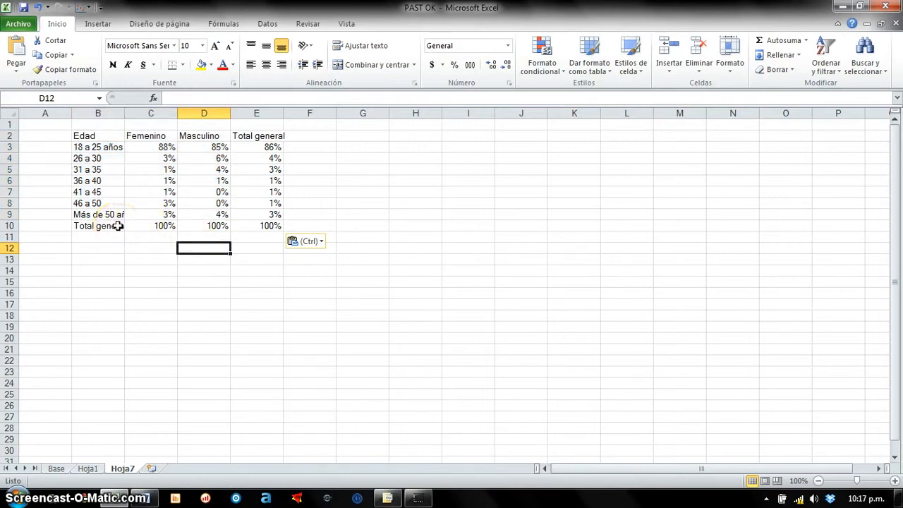
- Copy the pastry-shop preference pivot table A21:D27 from Hoja1 and paste only its values at B13 on Hoja7
left_click(89, 469)
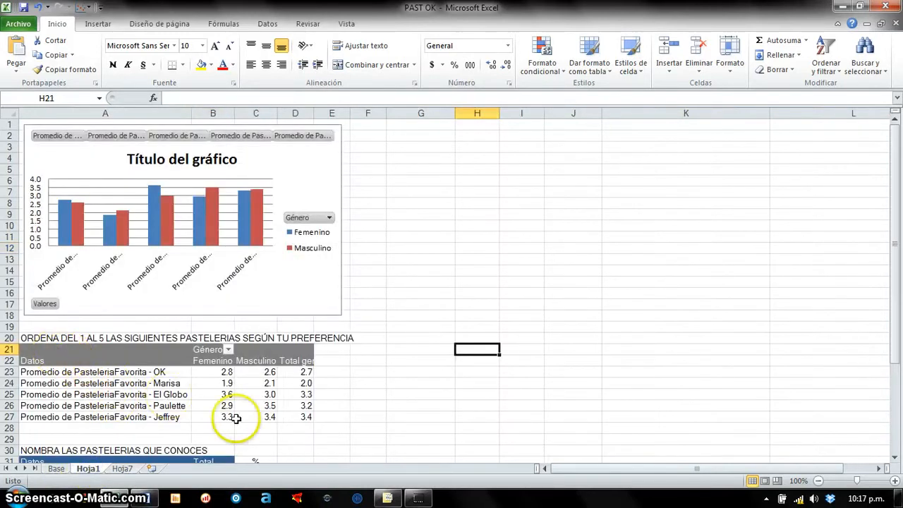
left_click_drag(296, 416, 106, 350)
key("ctrl+c")
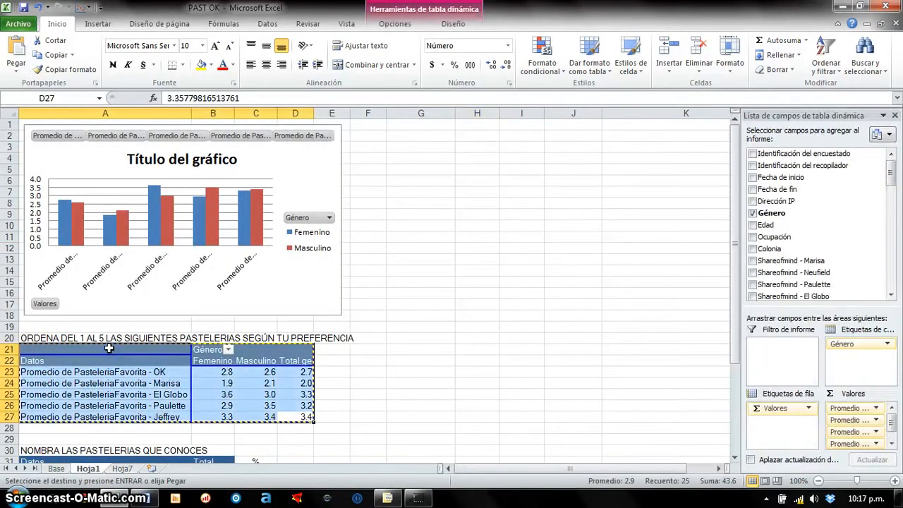
left_click(122, 469)
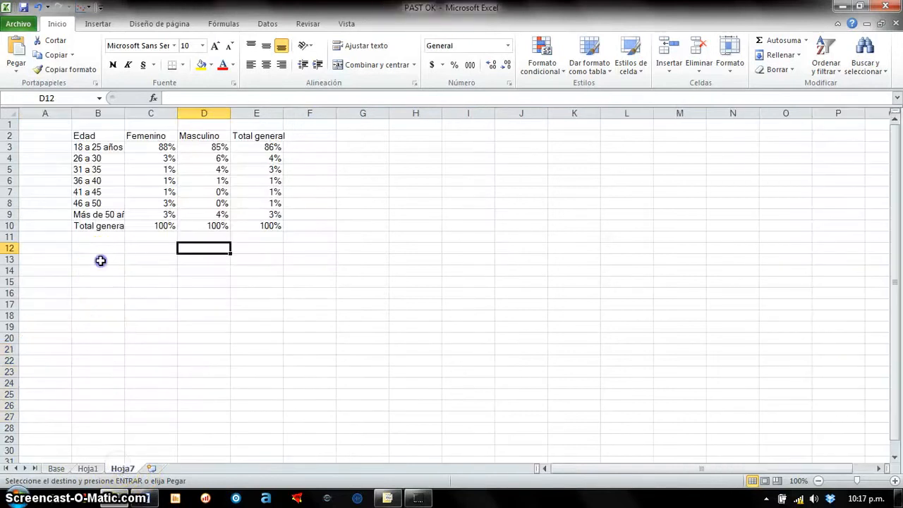
left_click(99, 259)
left_click(17, 70)
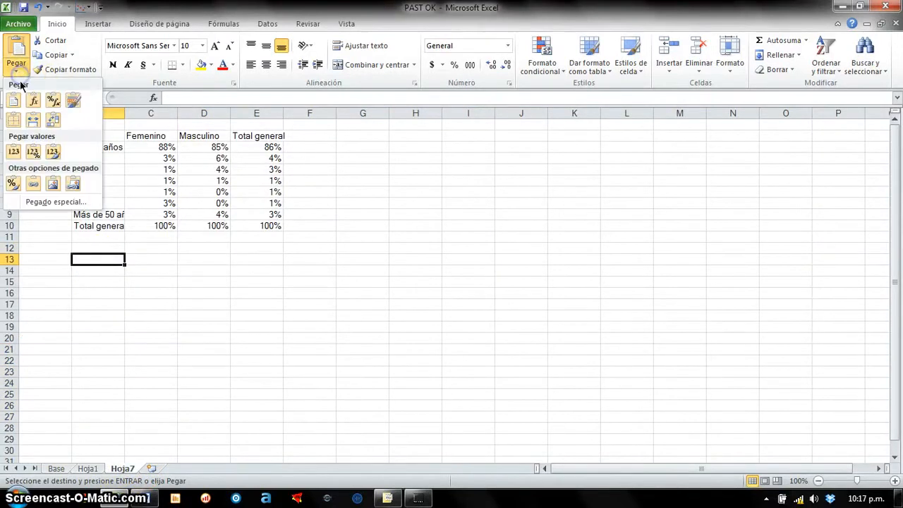
left_click(17, 151)
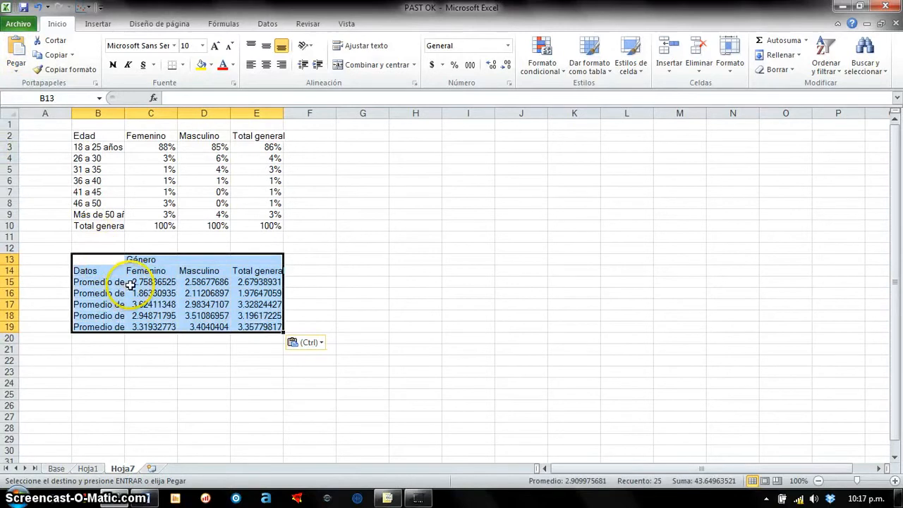
- Reduce the preference averages in C15:E19 to one decimal place
left_click_drag(130, 284, 252, 319)
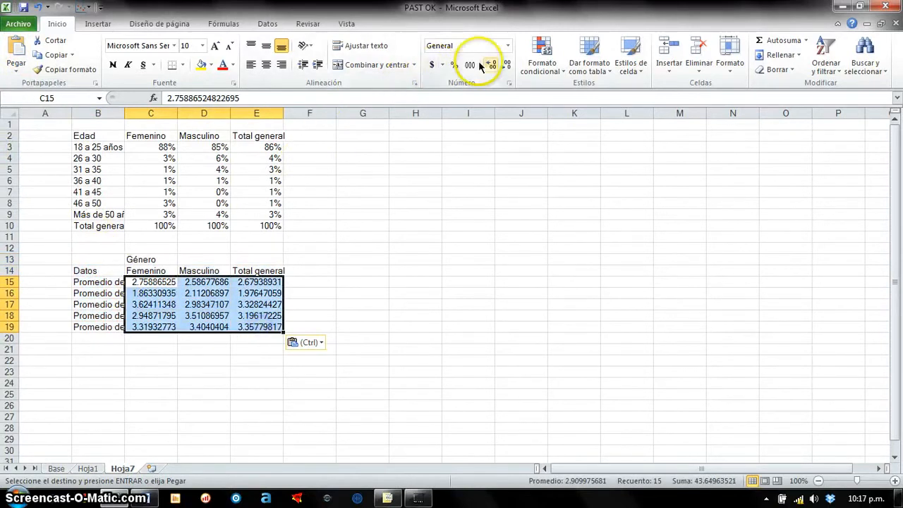
left_click(505, 65)
left_click(505, 65)
left_click(505, 65)
left_click(505, 65)
left_click(505, 65)
left_click(505, 65)
left_click(506, 65)
- Insert a 2-D clustered column chart of the age percentages in B2:D9, excluding the totals, and place it beside the tables
left_click_drag(84, 136, 209, 210)
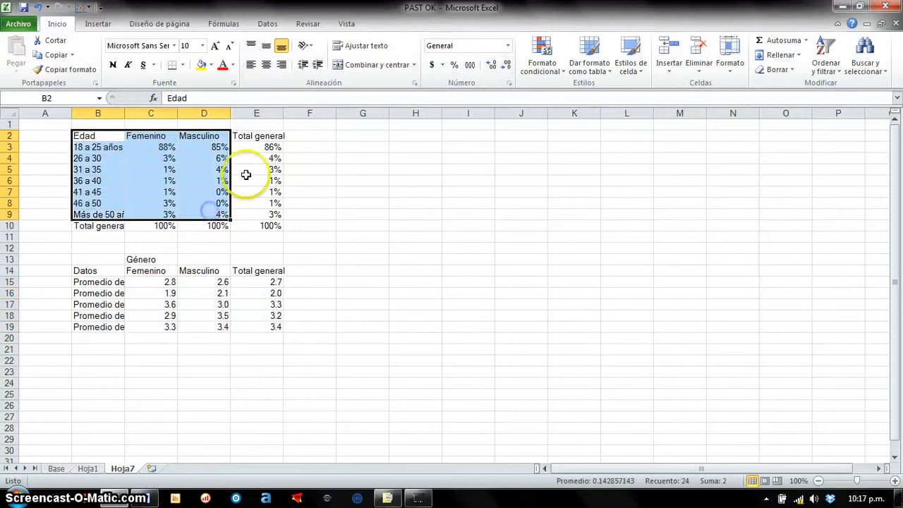
left_click(99, 24)
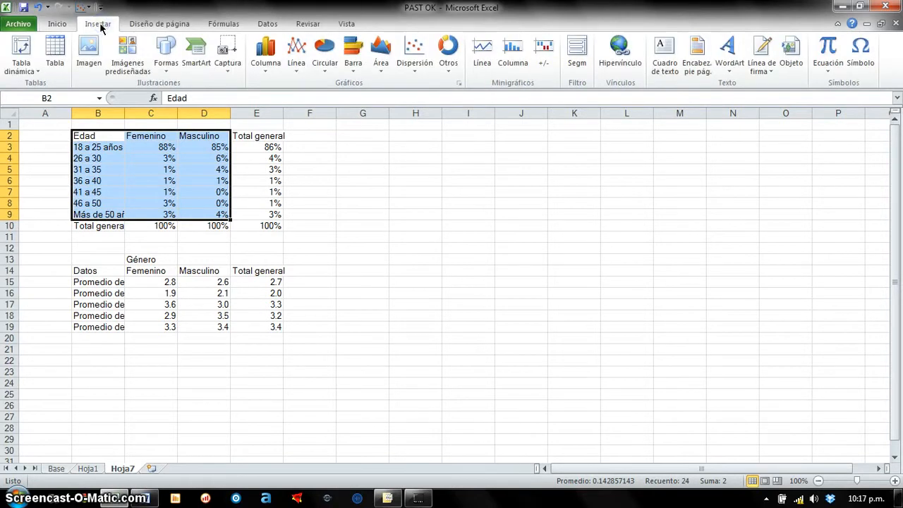
left_click(271, 74)
left_click(271, 74)
left_click(291, 72)
left_click(291, 71)
left_click(327, 71)
left_click(329, 74)
left_click(268, 76)
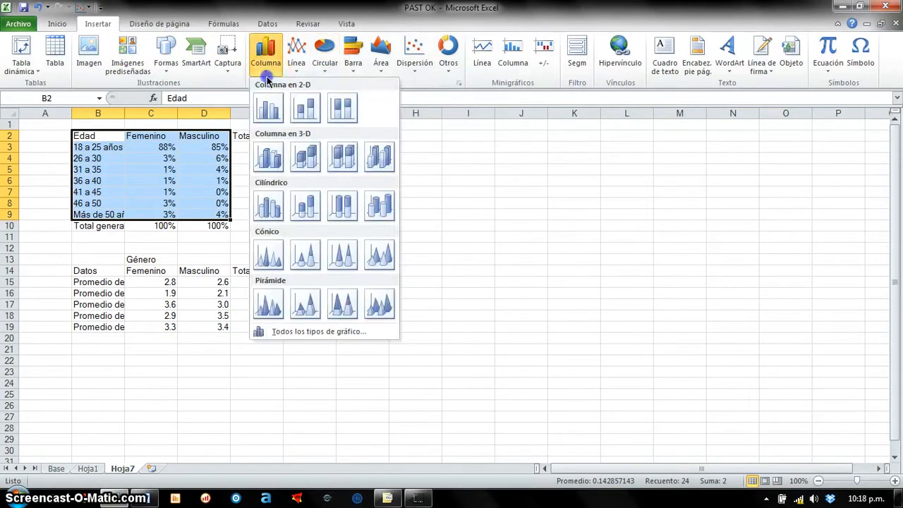
left_click(277, 115)
left_click_drag(589, 218, 583, 148)
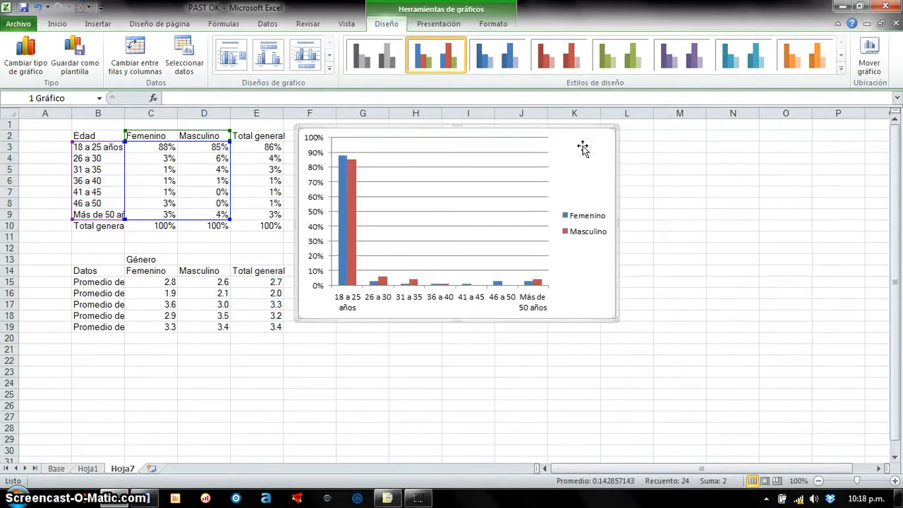
- Apply the Diseño 2 layout to the age chart and shift its data range to the Masculino and Total general columns
left_click(275, 58)
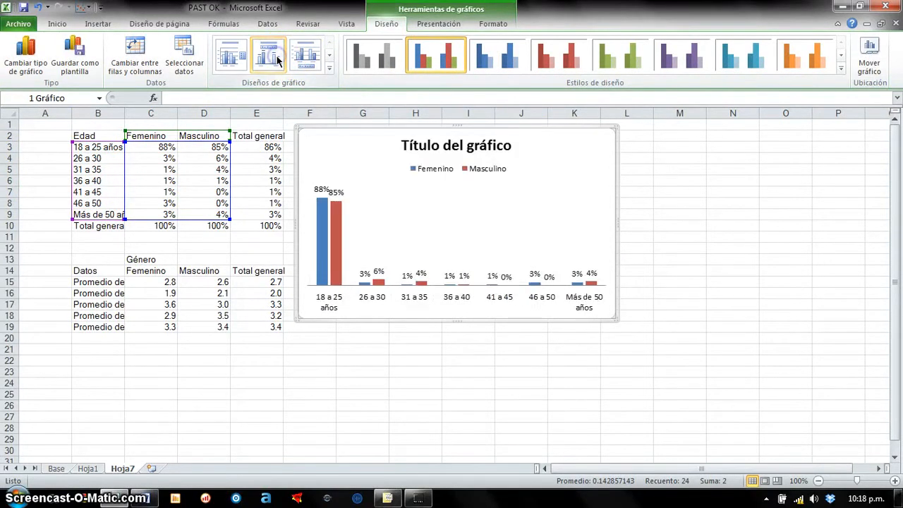
left_click_drag(229, 164, 254, 161)
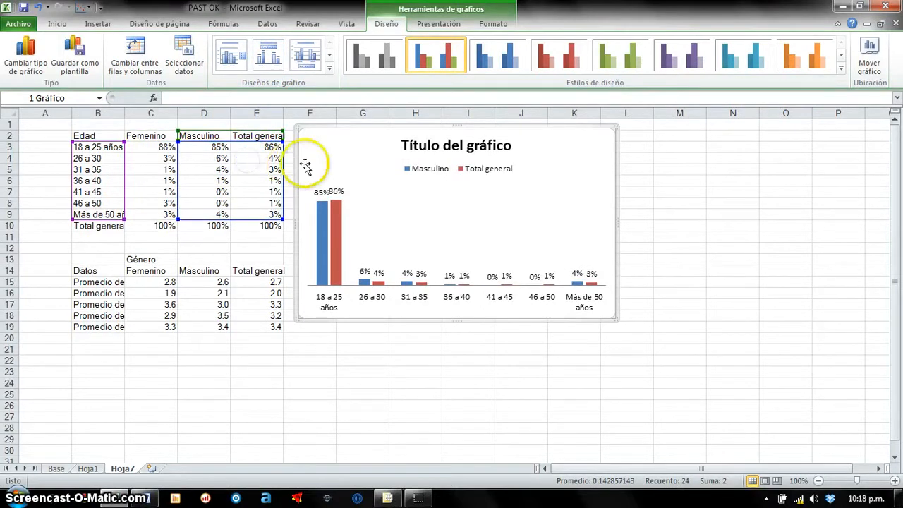
- Shift the age chart's data range back to the Femenino and Masculino columns and move the chart further from the tables, over columns I to N
left_click_drag(261, 163, 207, 209)
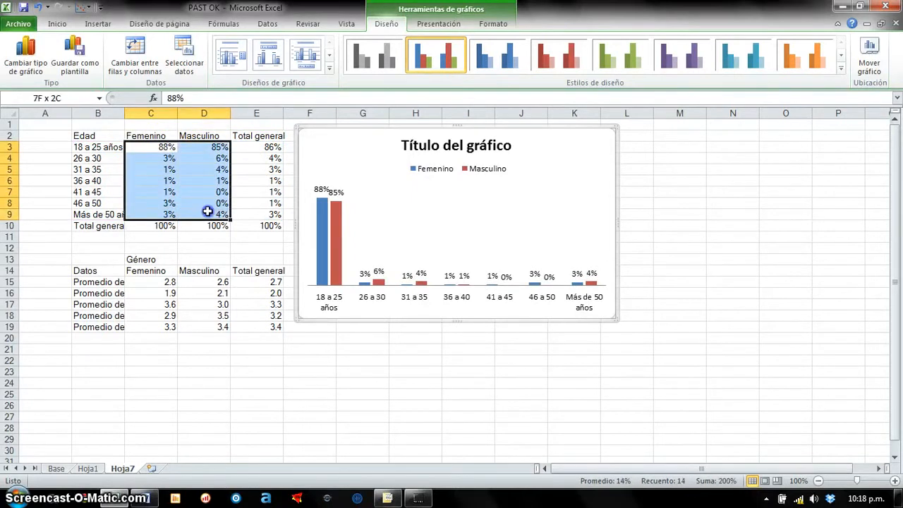
left_click_drag(304, 150, 437, 153)
left_click_drag(103, 272, 242, 331)
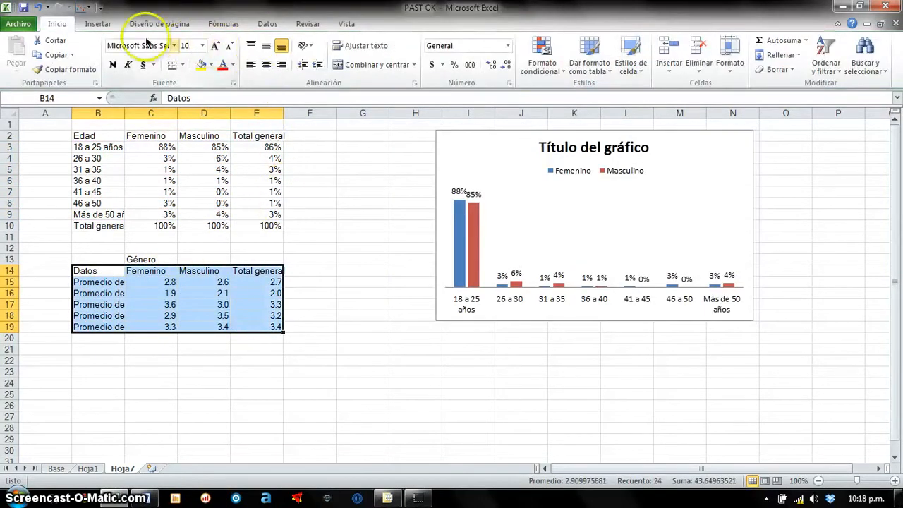
- Set the Femenino percentage for 18 a 25 años in C3 to 40%
left_click(169, 147)
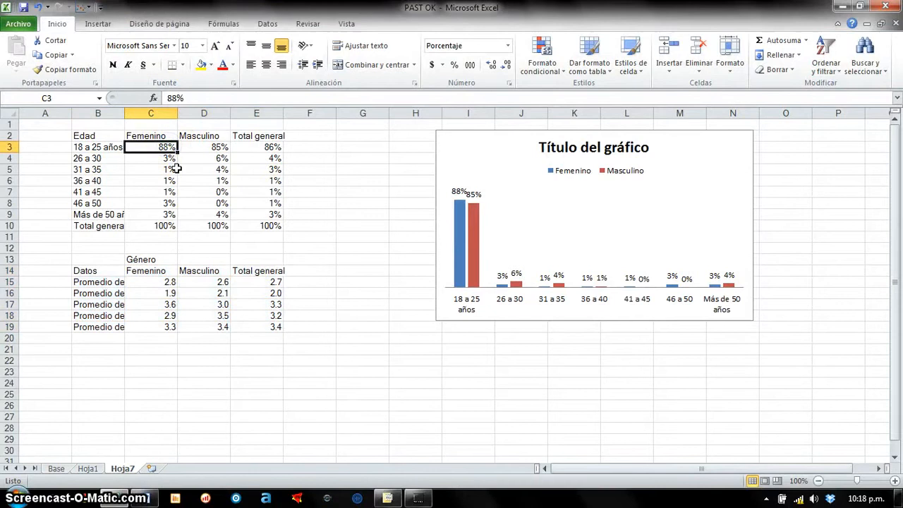
type("40")
key("Return")
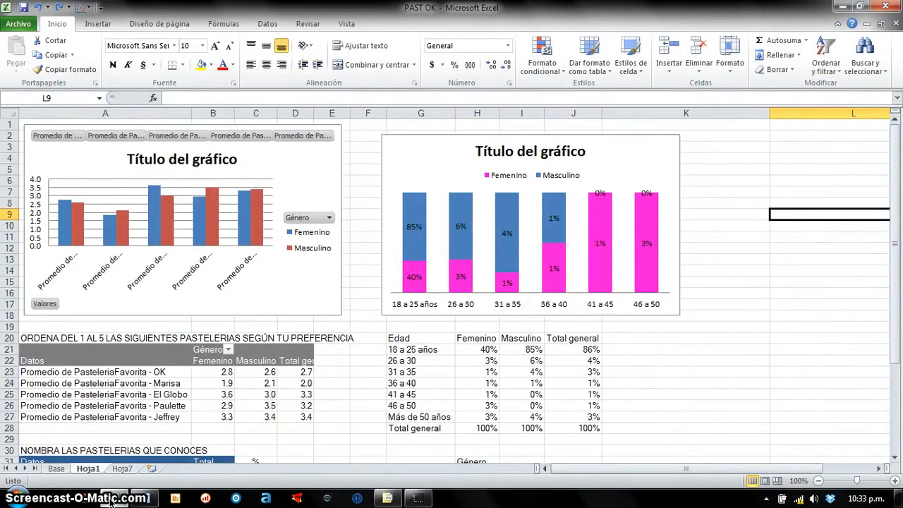
- Apply the Diseño 2 layout to the pastry-shop preference pivot chart on Hoja1
left_click(336, 279)
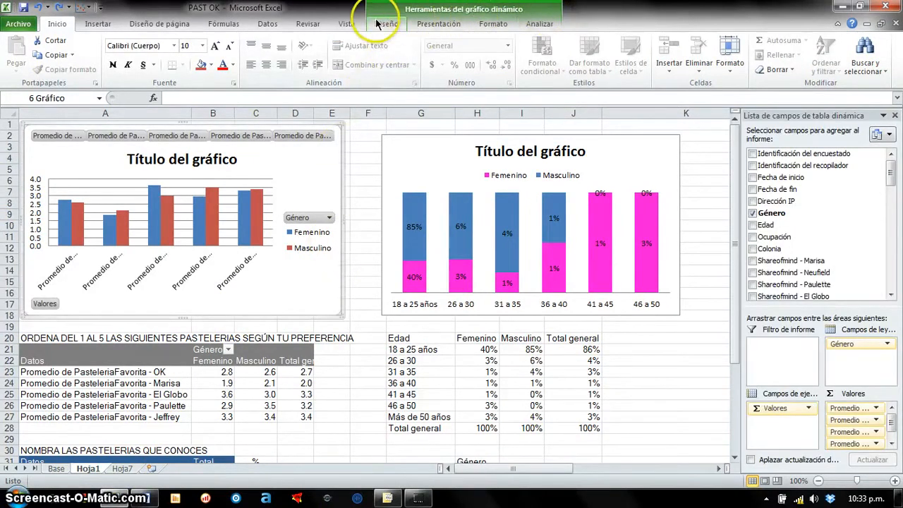
left_click(397, 141)
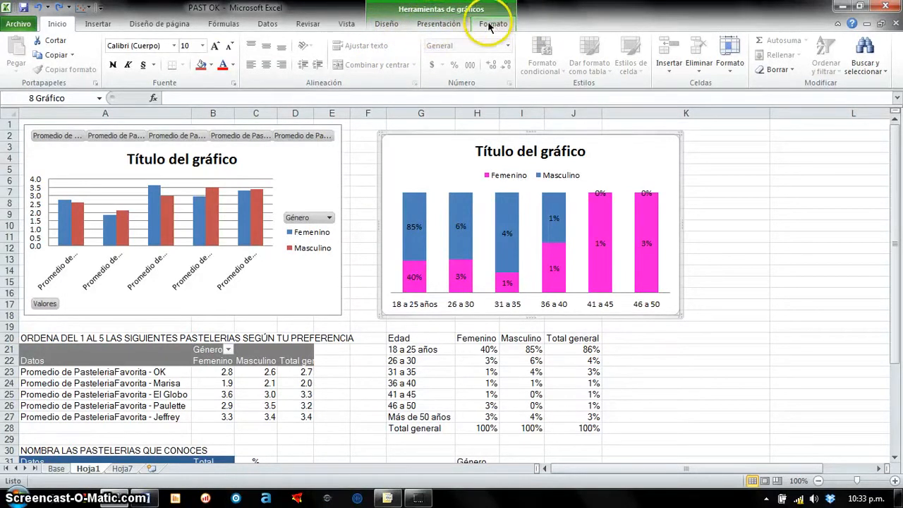
left_click(338, 166)
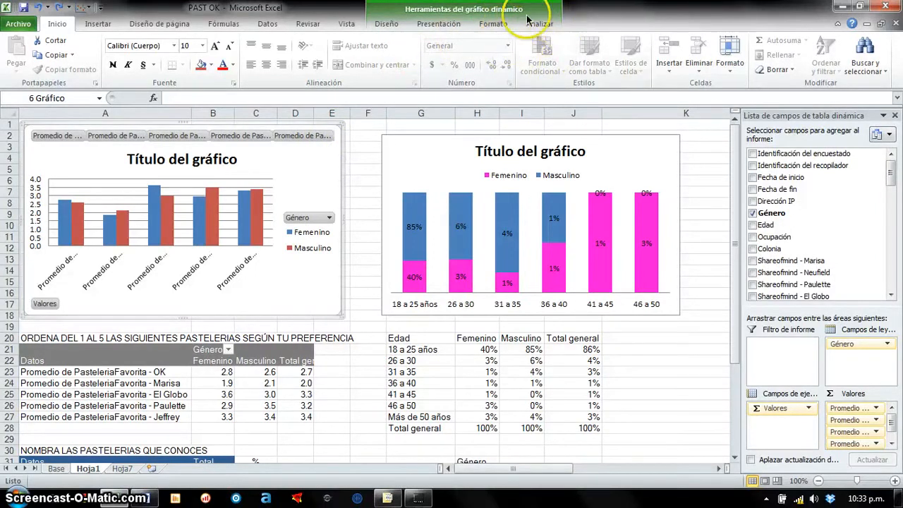
left_click(387, 25)
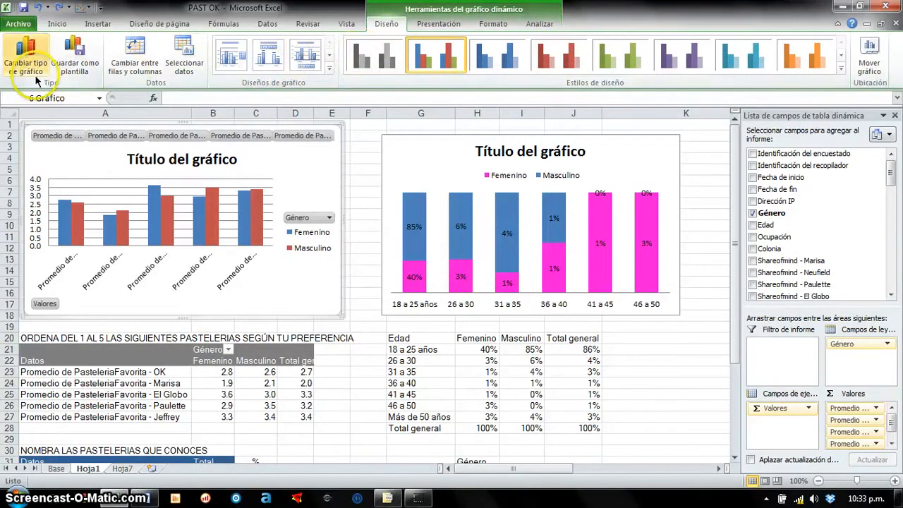
left_click(265, 62)
left_click(301, 61)
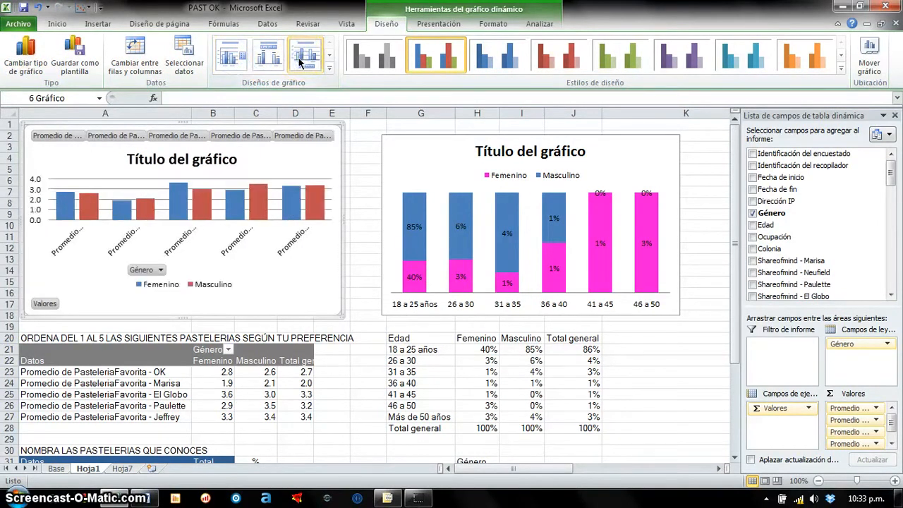
left_click(271, 59)
- Try the Diseño 3 layout on the stacked age chart on Hoja1
left_click(400, 151)
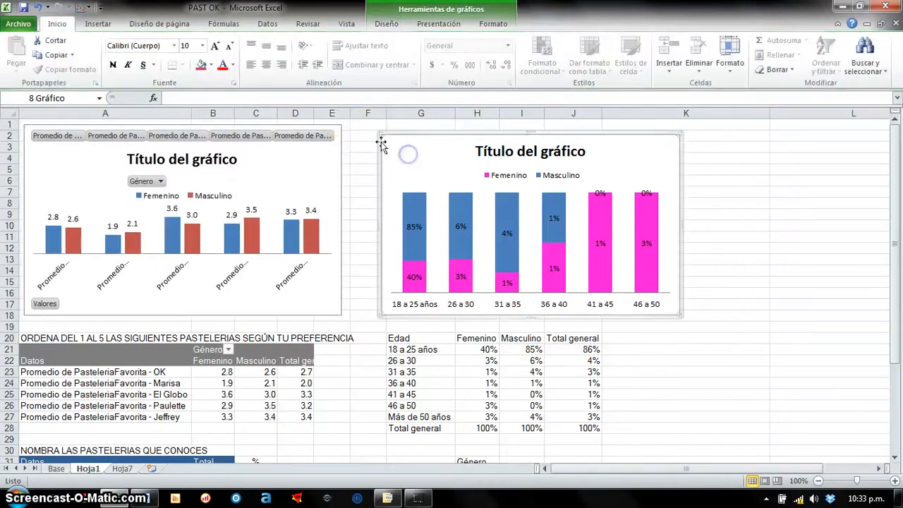
left_click(386, 24)
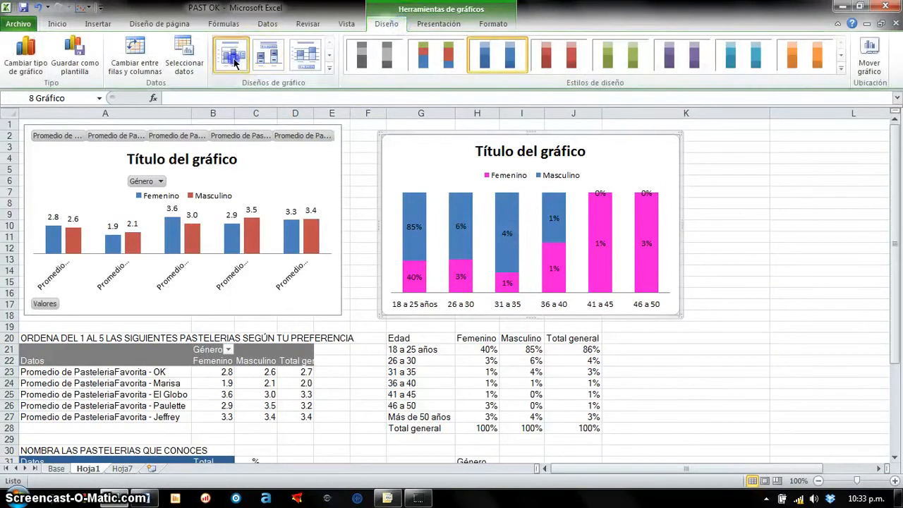
left_click(306, 59)
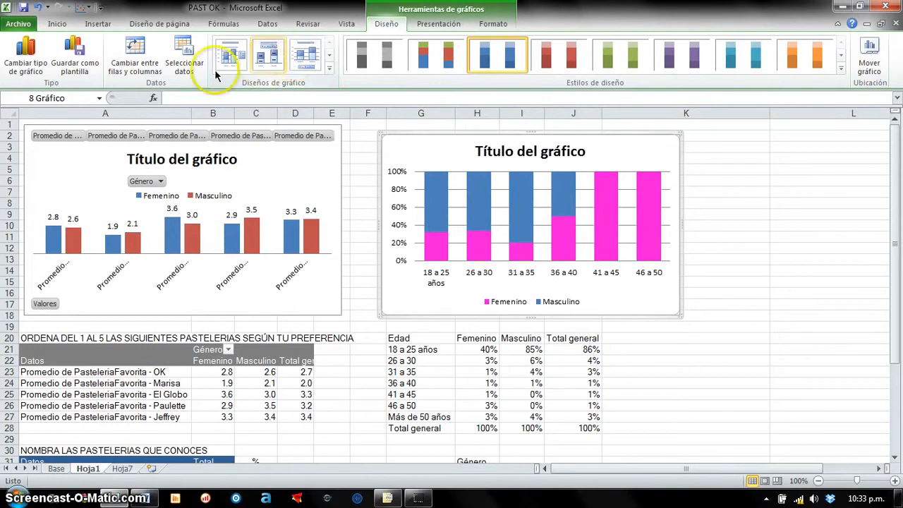
- Try swapping the stacked age chart's rows and columns, returning to age ranges on the horizontal axis with the Diseño 2 layout
left_click(150, 78)
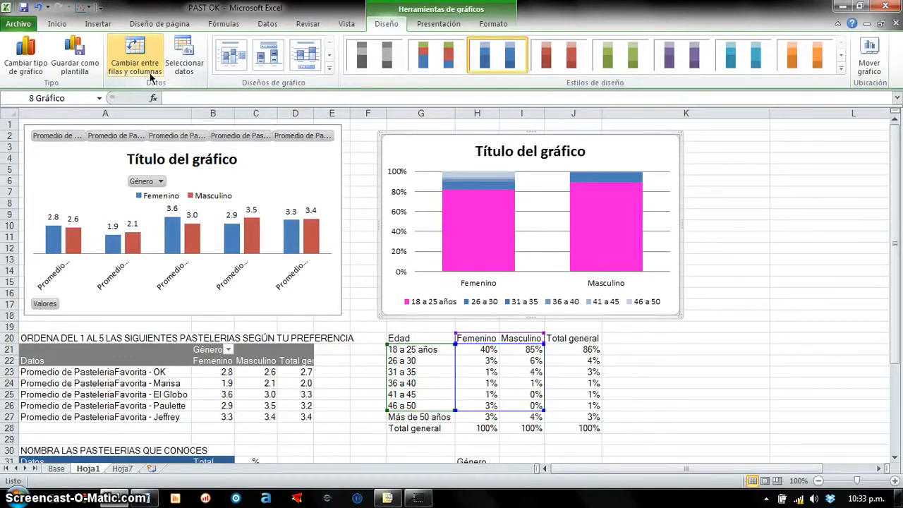
left_click(150, 76)
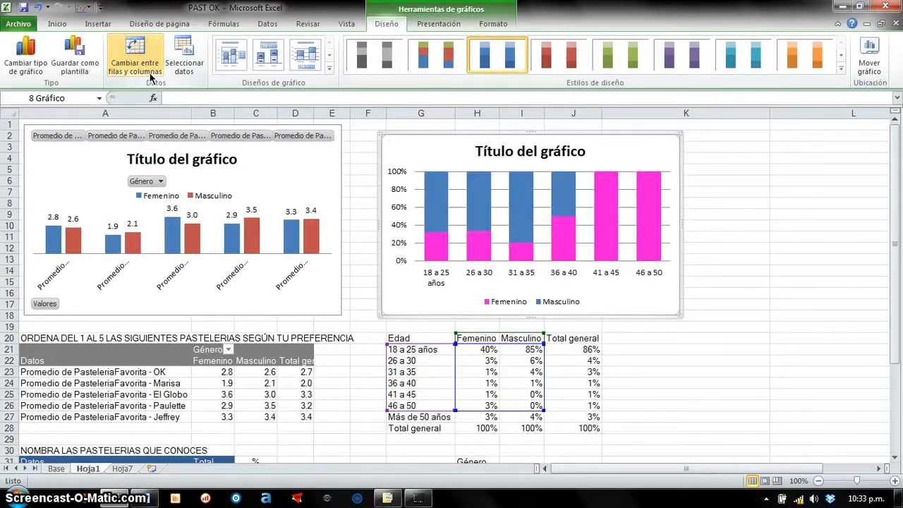
left_click(148, 69)
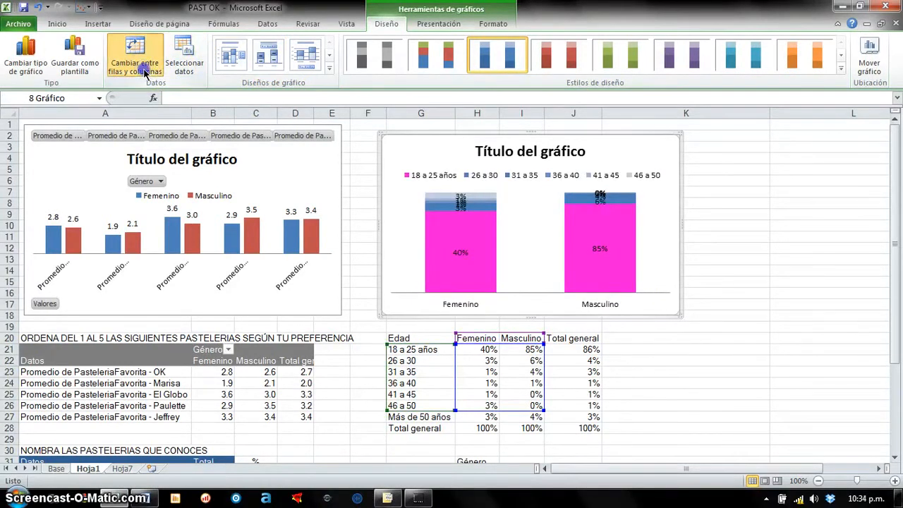
left_click(144, 72)
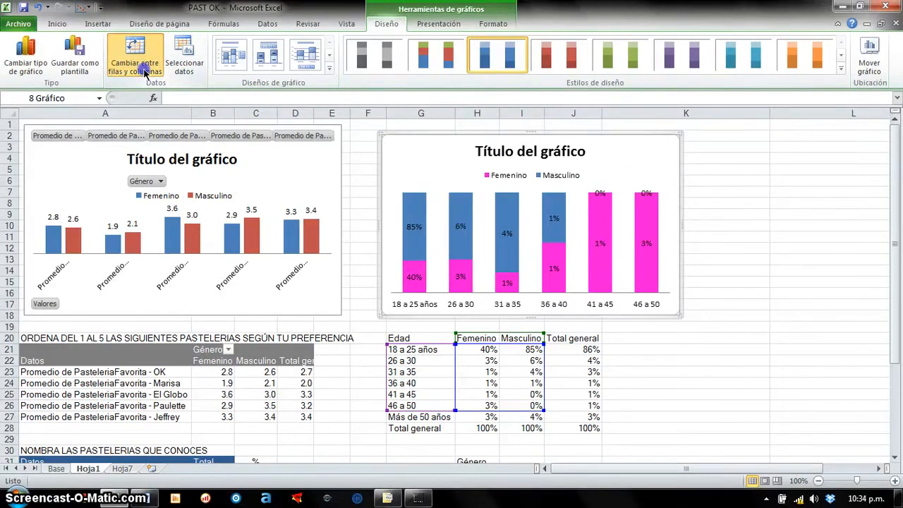
left_click(144, 73)
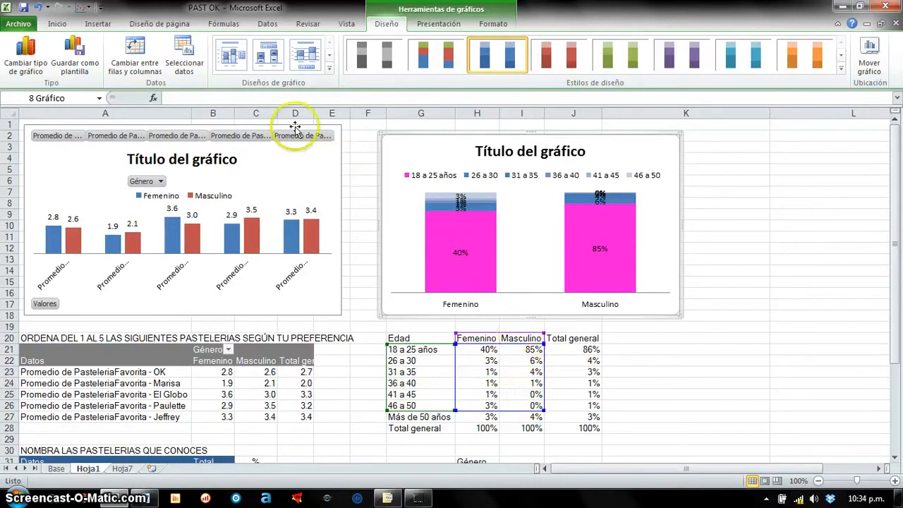
left_click(141, 62)
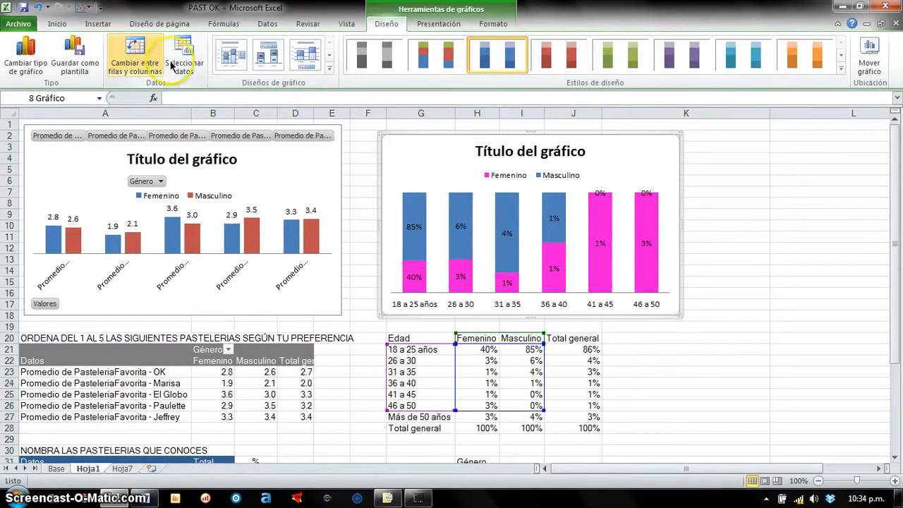
- Apply the flat chart style in shades of blue to the preference pivot chart
left_click(329, 161)
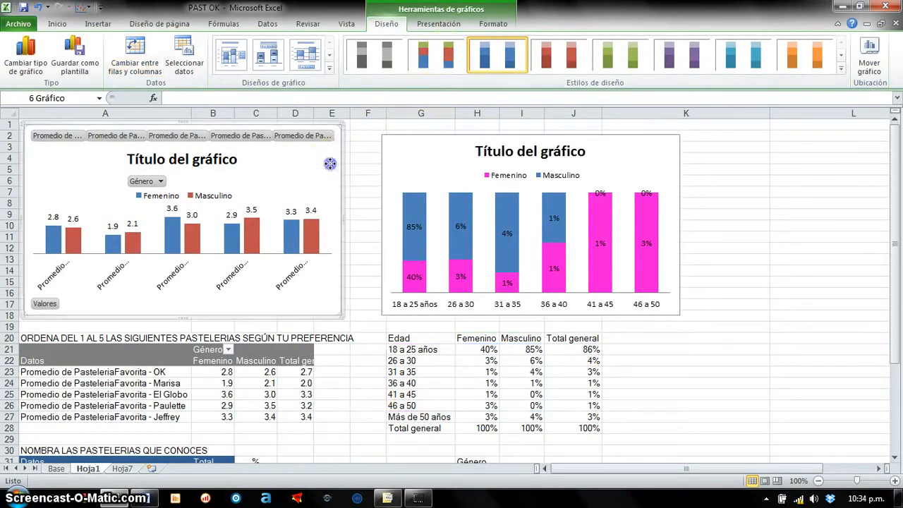
left_click(405, 27)
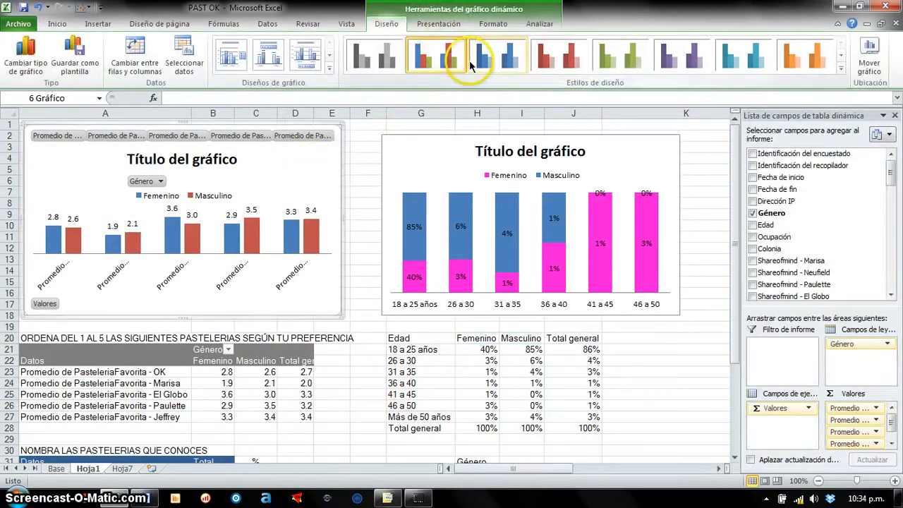
left_click(487, 62)
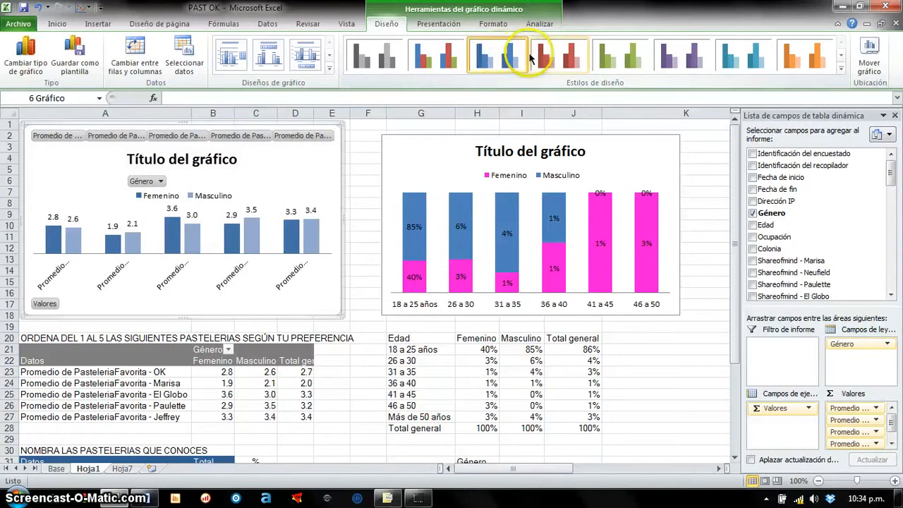
- Place the preference pivot chart's legend to the right of its columns
left_click(444, 25)
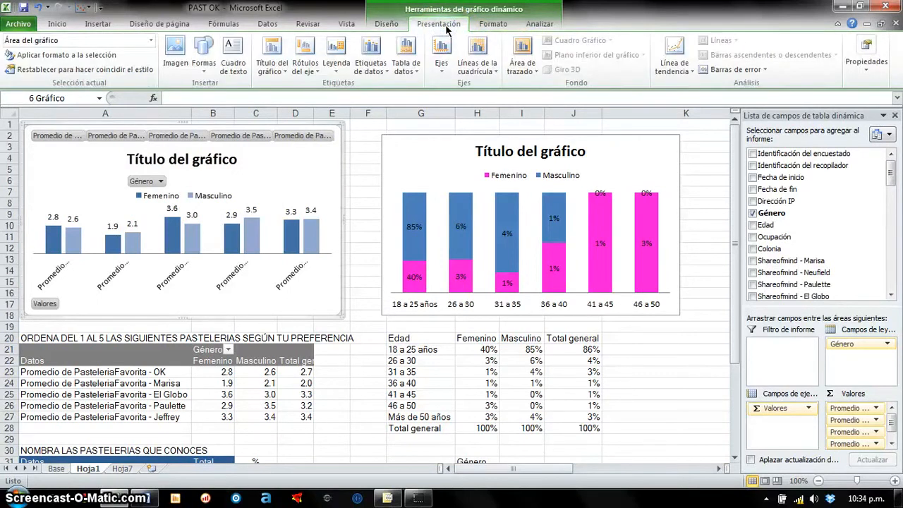
left_click(308, 62)
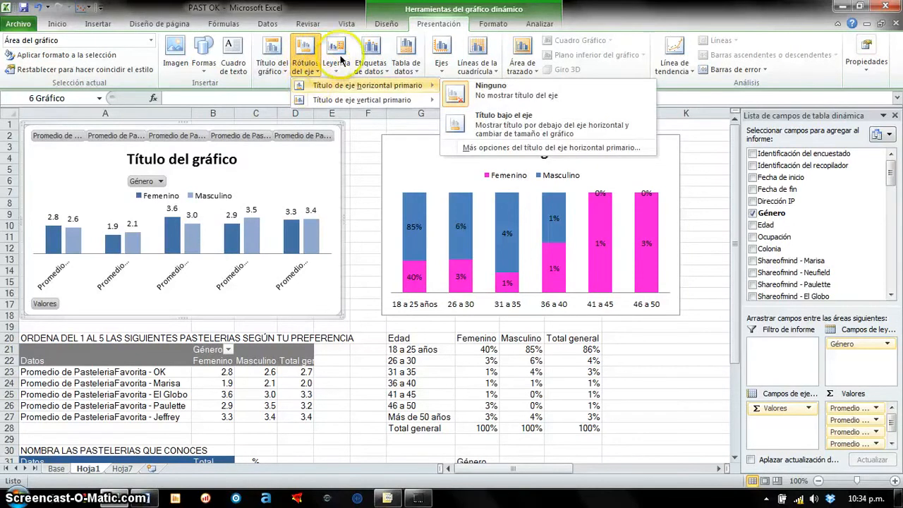
left_click(336, 57)
left_click(381, 119)
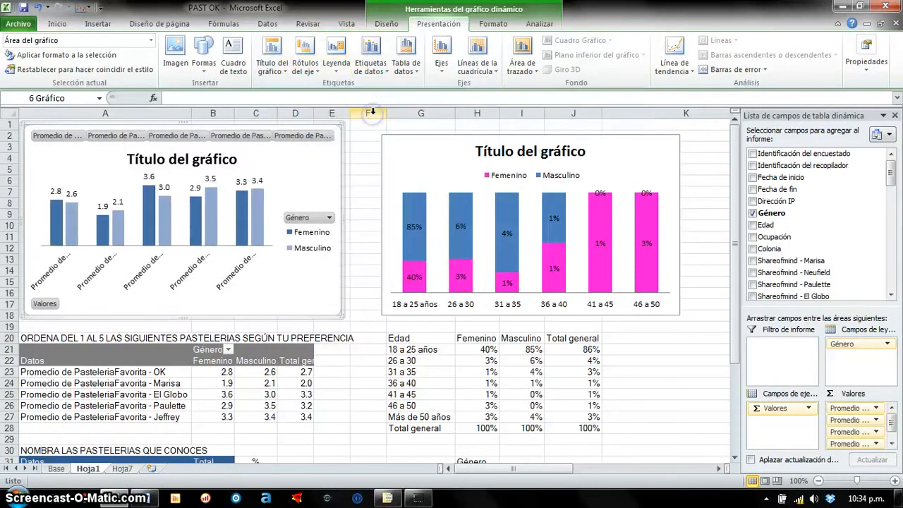
- Review the title and data label options of the stacked age chart, choosing Encima del gráfico for the title
left_click(436, 146)
left_click(434, 23)
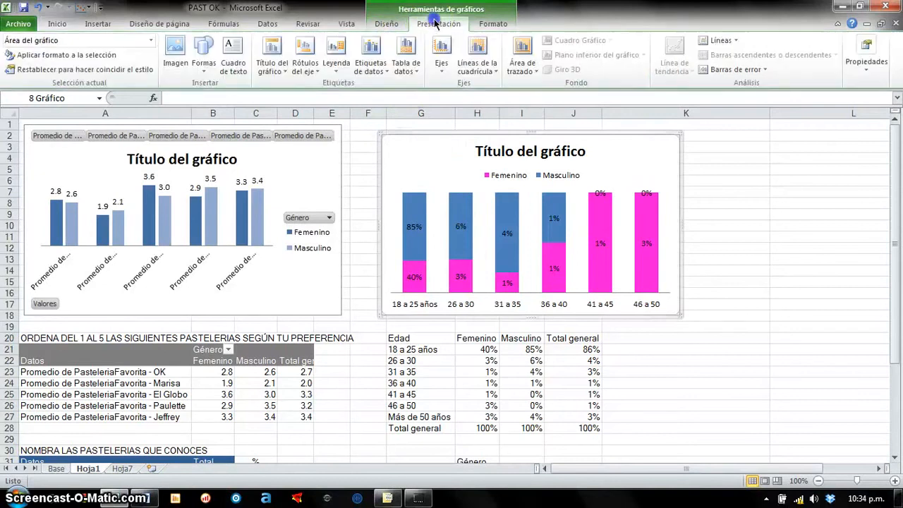
left_click(374, 63)
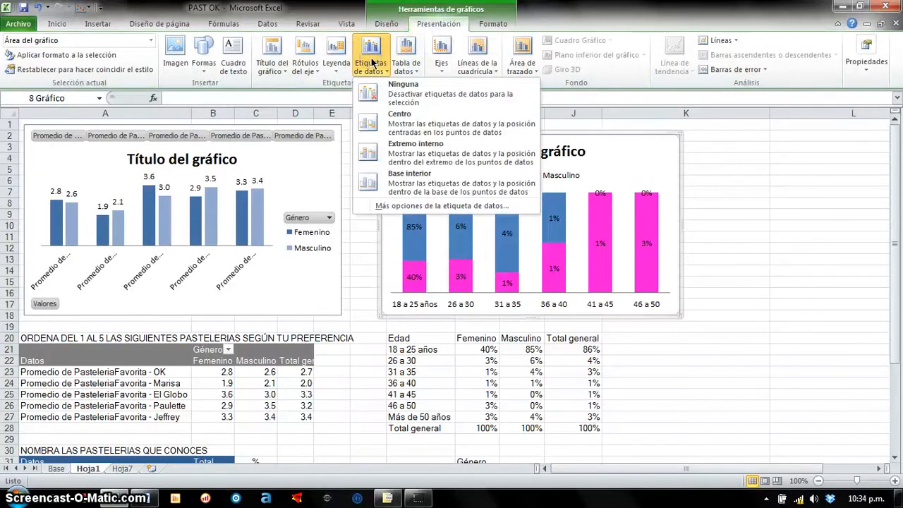
left_click(272, 55)
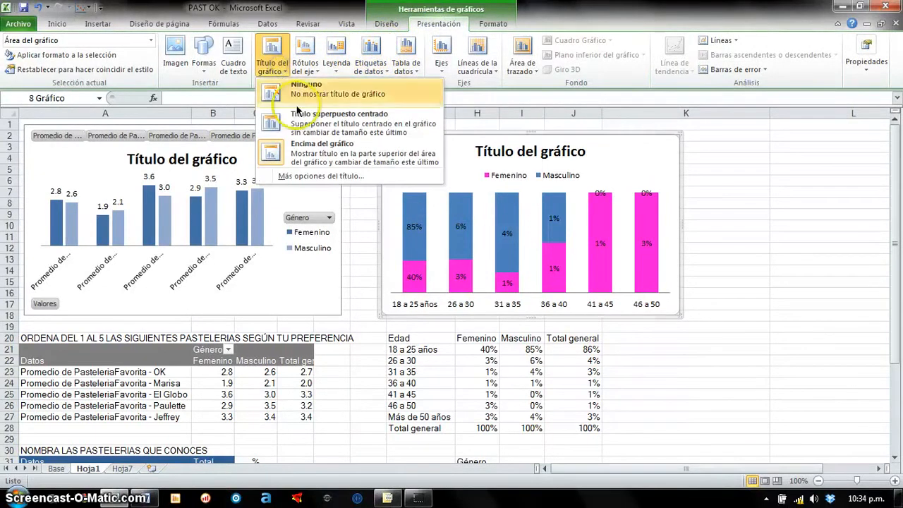
left_click(317, 148)
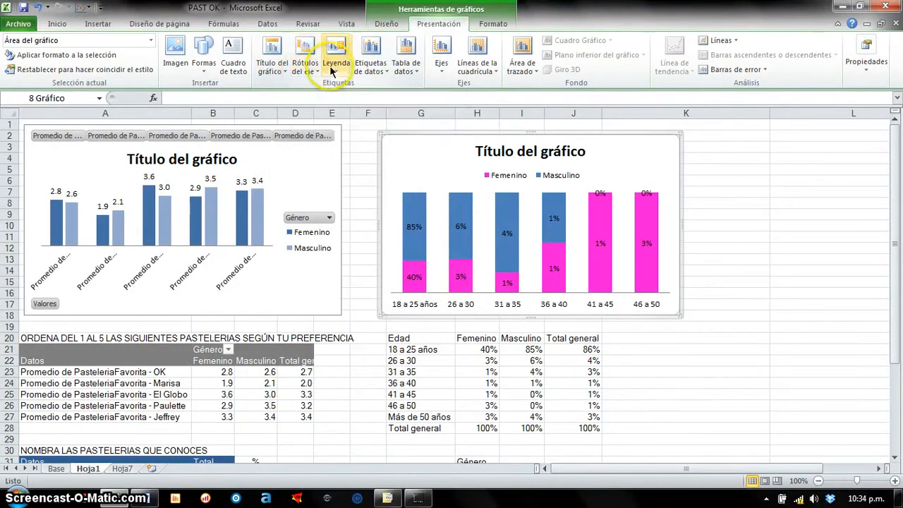
left_click(387, 71)
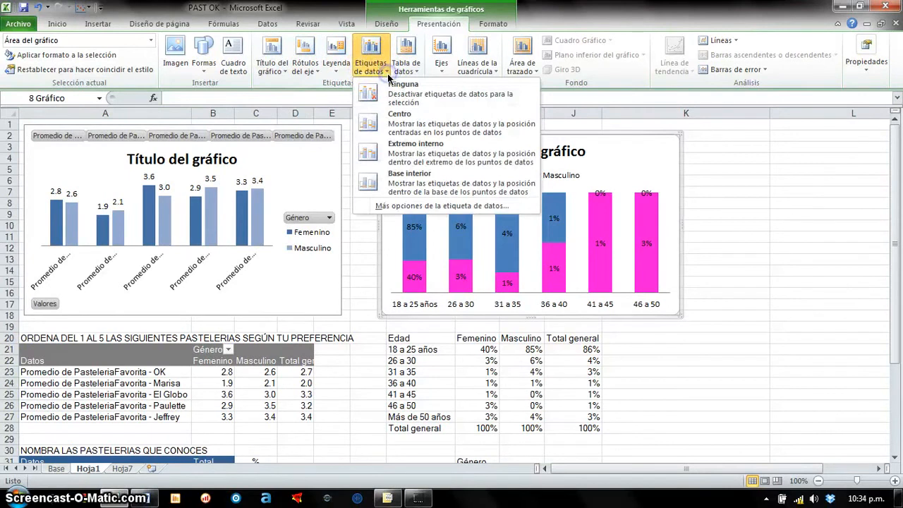
left_click(388, 74)
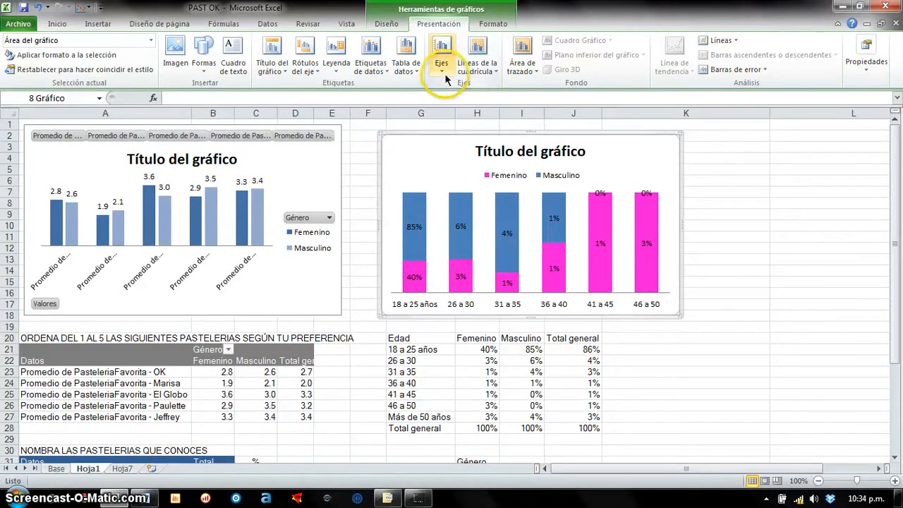
- Move only the Masculino data label of the 26 a 30 column slightly up and to the right in the age chart
left_click(458, 225)
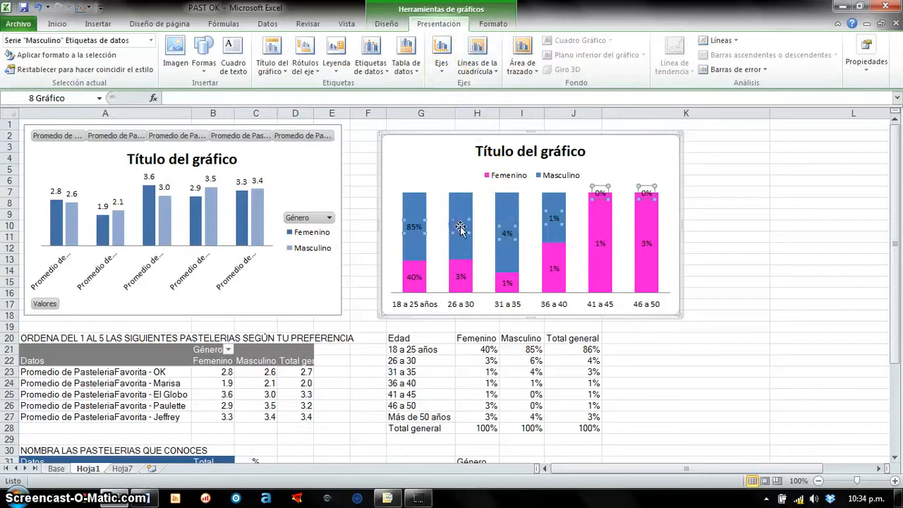
left_click_drag(460, 226, 468, 210)
left_click(507, 235)
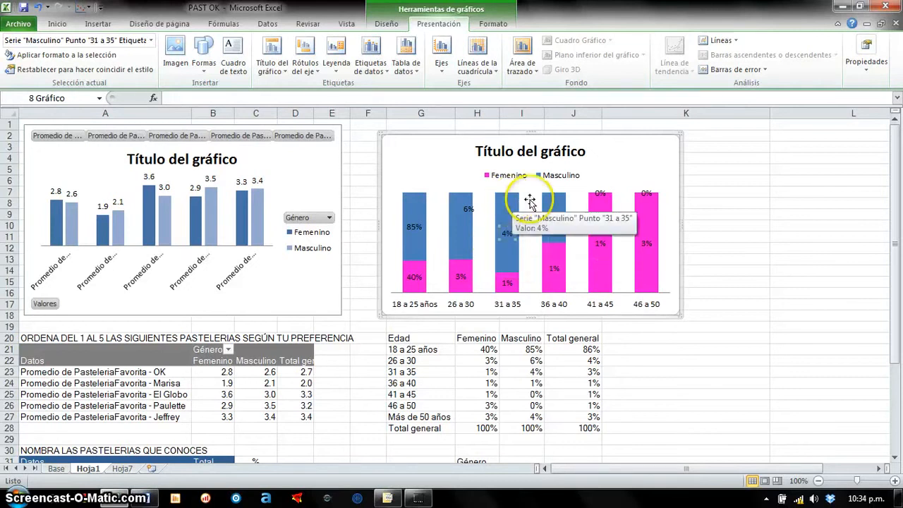
left_click(599, 192)
left_click(611, 169)
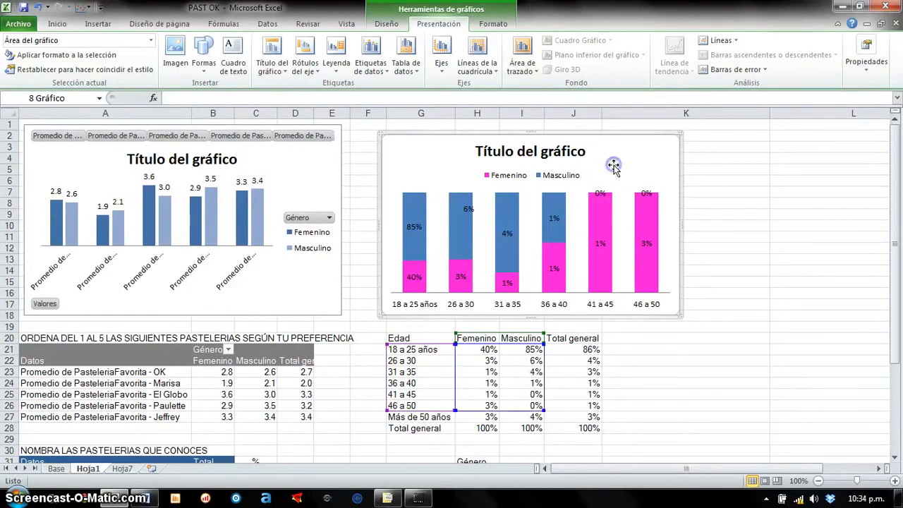
- Try the clustered bar chart type on the stacked age chart and undo the change
left_click(385, 25)
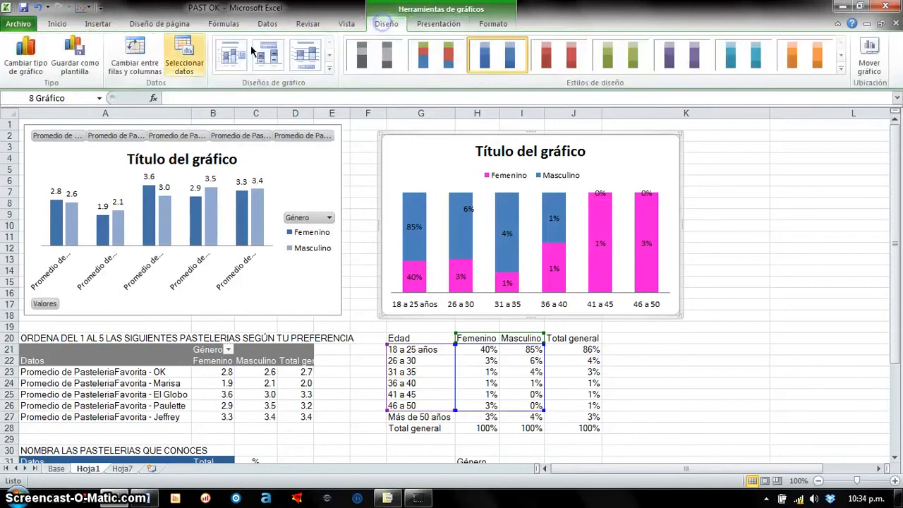
left_click(25, 53)
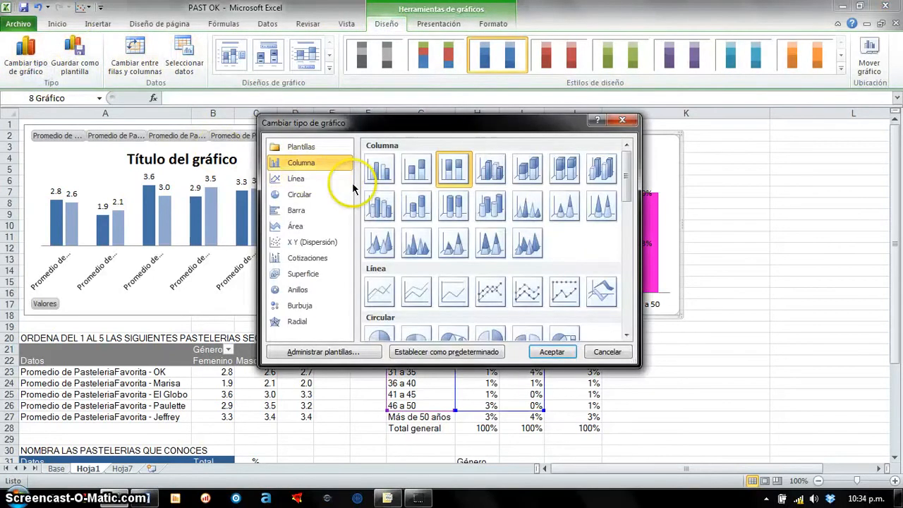
left_click(296, 211)
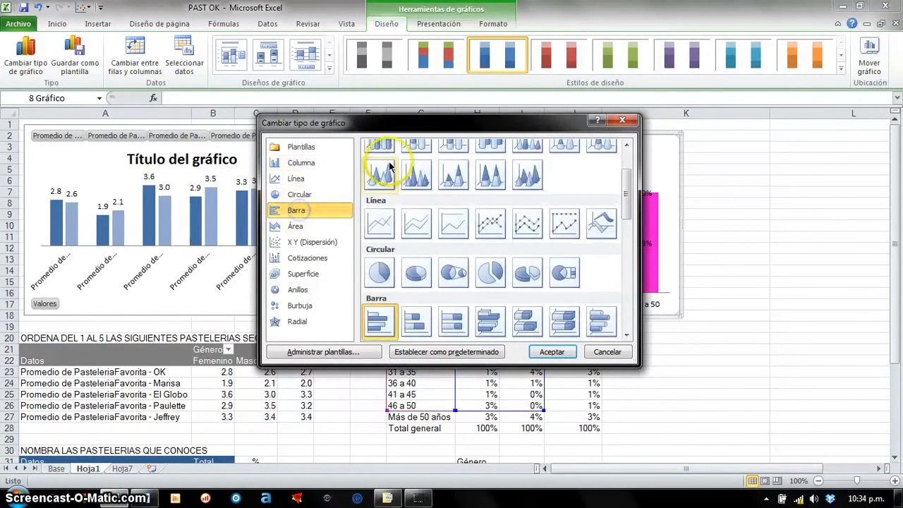
left_click(553, 352)
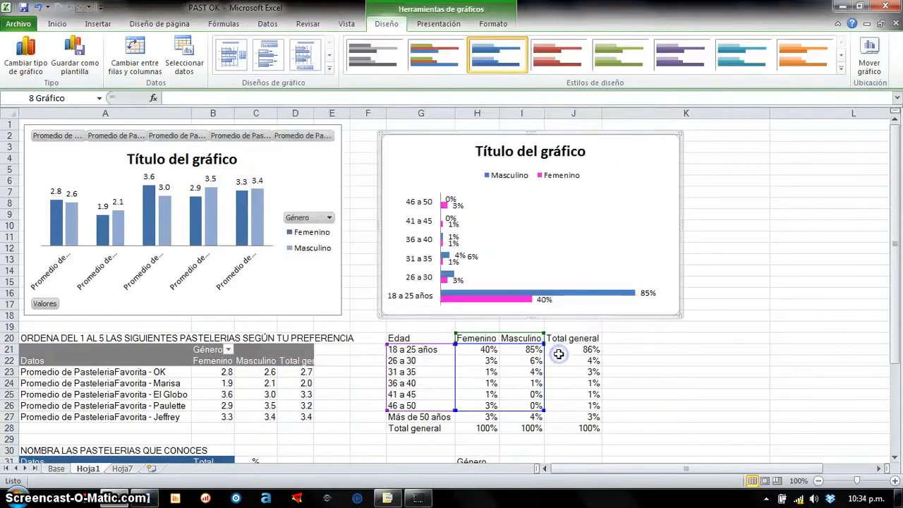
left_click(740, 302)
left_click(676, 254)
key("ctrl+z")
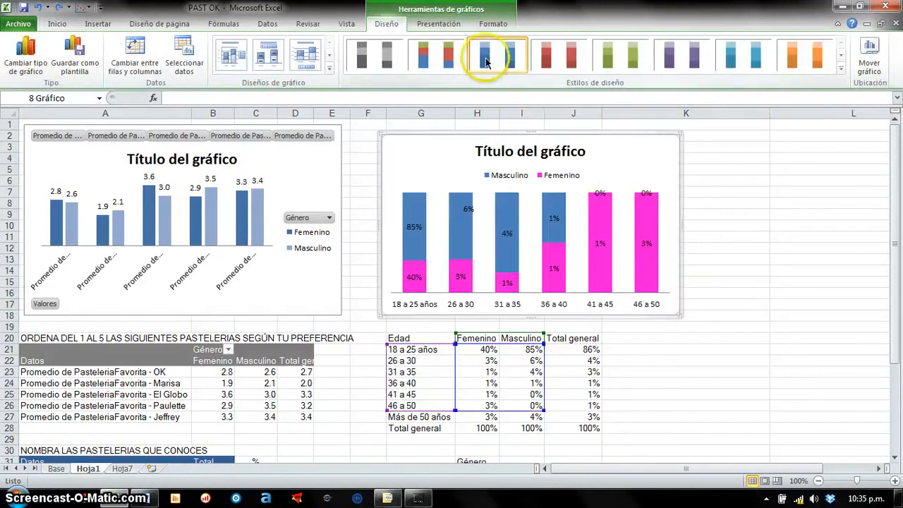
- Apply the preset shape style with a teal outline to the stacked age chart's area
left_click(438, 24)
left_click(492, 24)
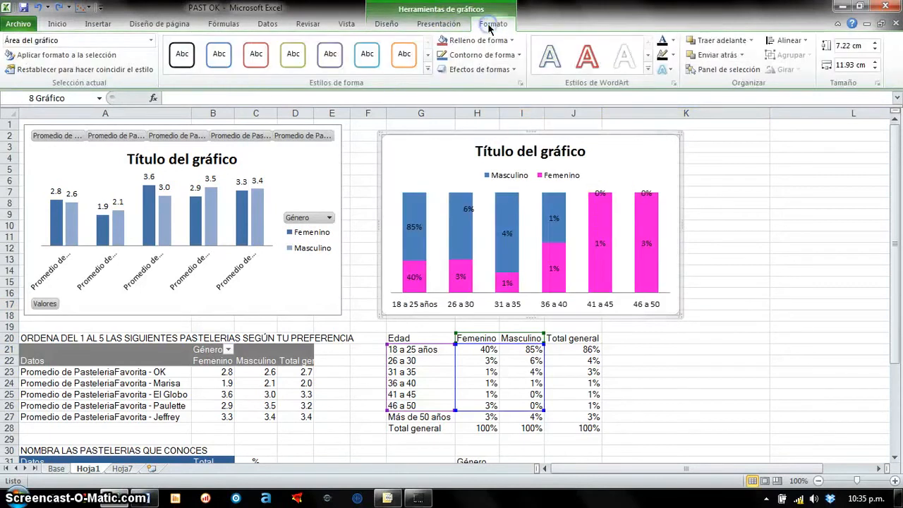
left_click(367, 53)
- Hide all field buttons on the preference pivot chart
left_click(330, 162)
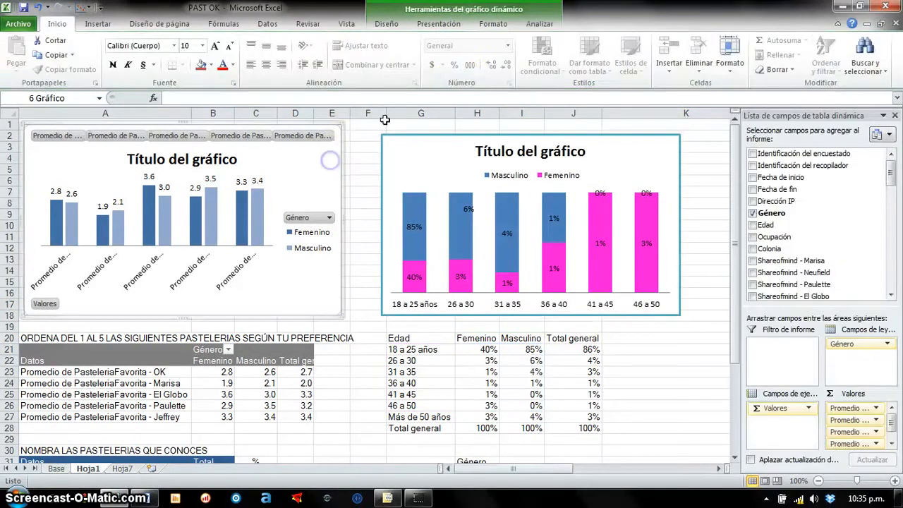
left_click(540, 24)
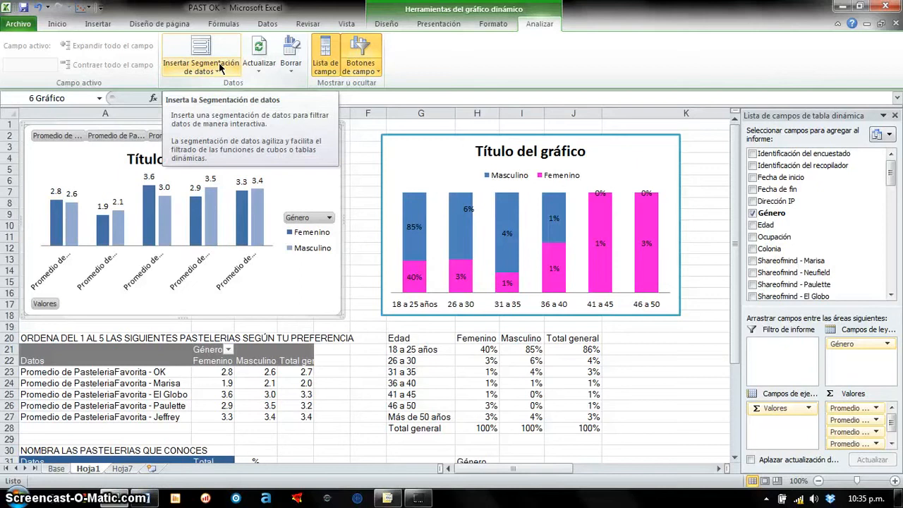
left_click(374, 73)
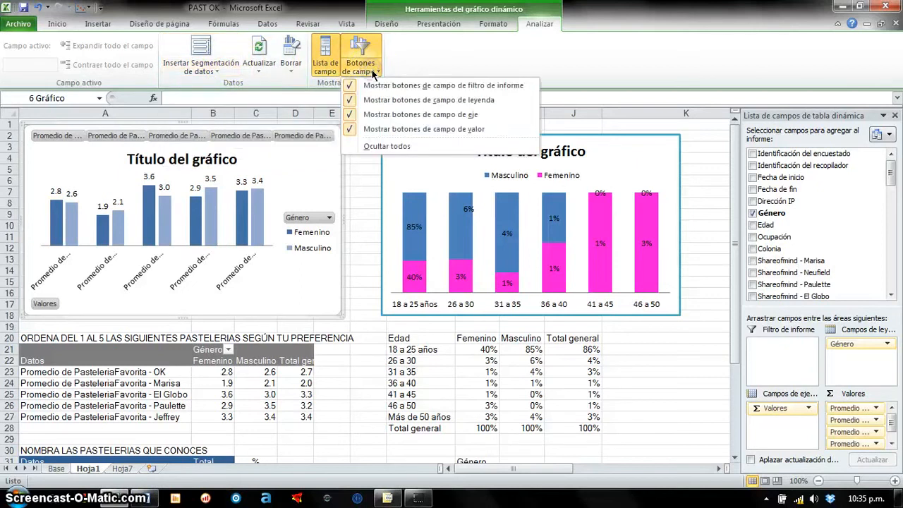
left_click(410, 146)
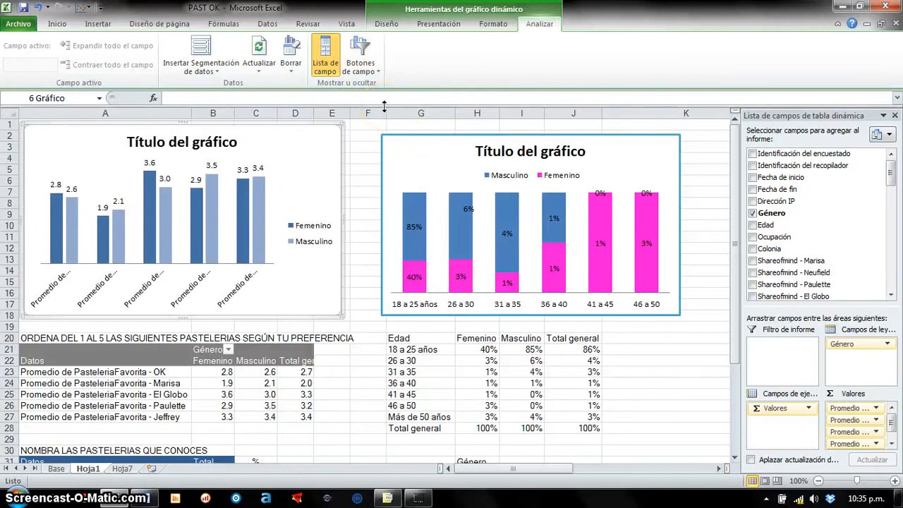
- Apply the preset shape style with an orange outline to the preference pivot chart's area
left_click(491, 23)
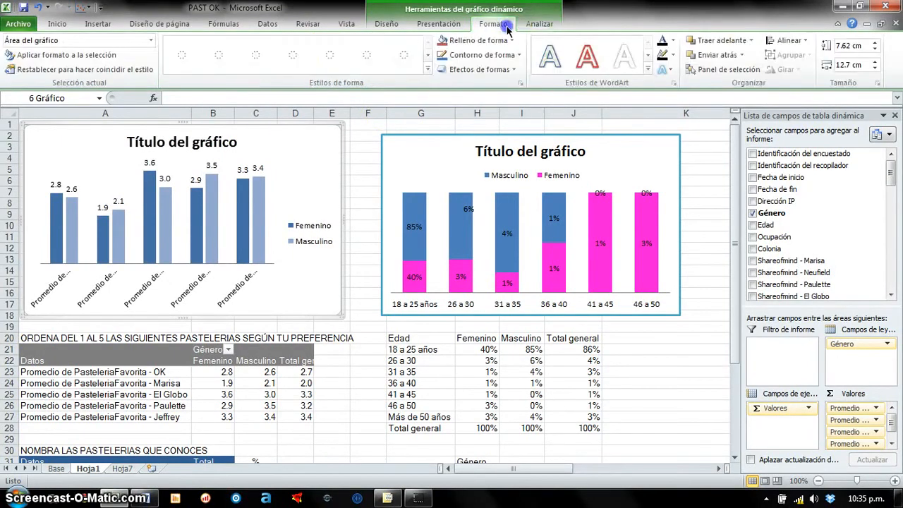
left_click(402, 65)
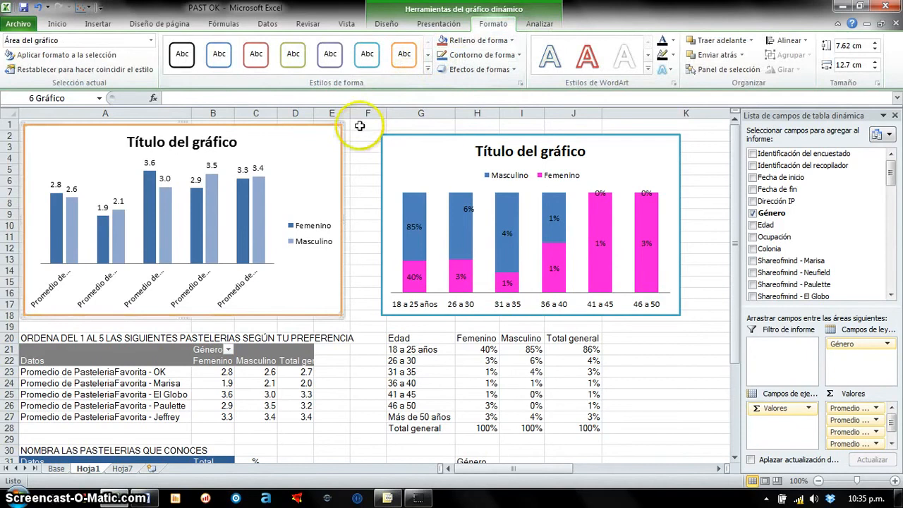
left_click(359, 134)
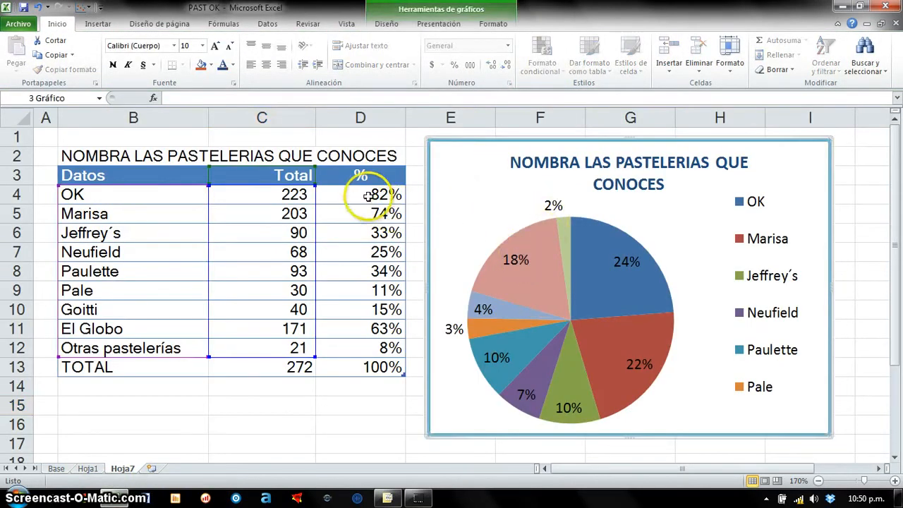
- Move only the OK slice's data label out of the pie to sit beside the OK entry in the legend
left_click(368, 196)
left_click_drag(213, 199, 355, 195)
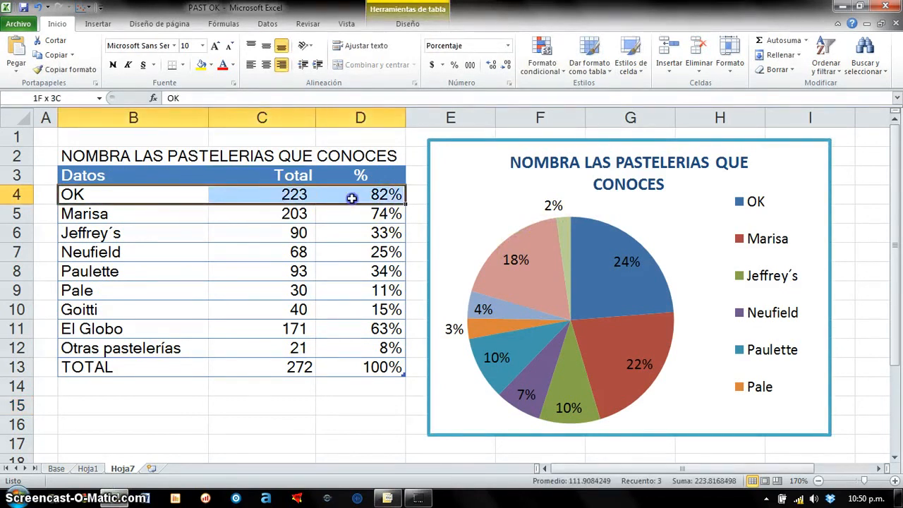
left_click(751, 207)
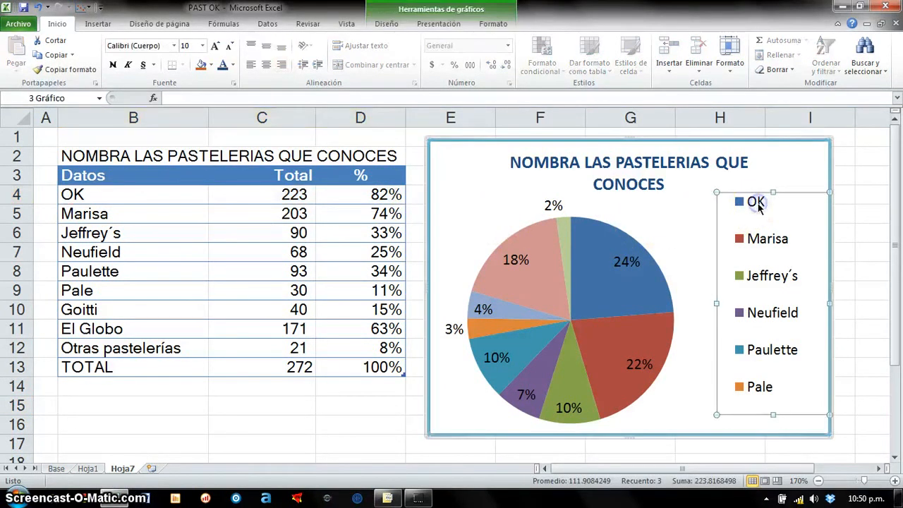
left_click(640, 264)
left_click(640, 263)
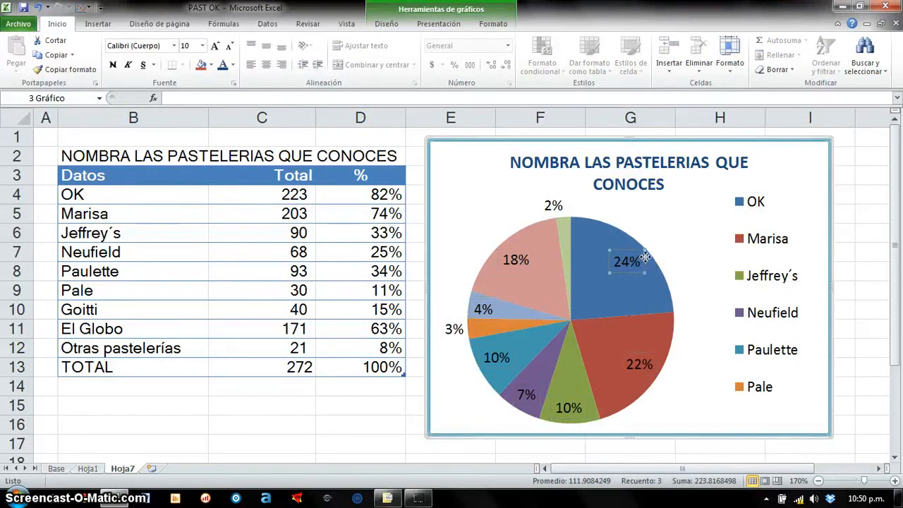
left_click_drag(685, 217, 708, 206)
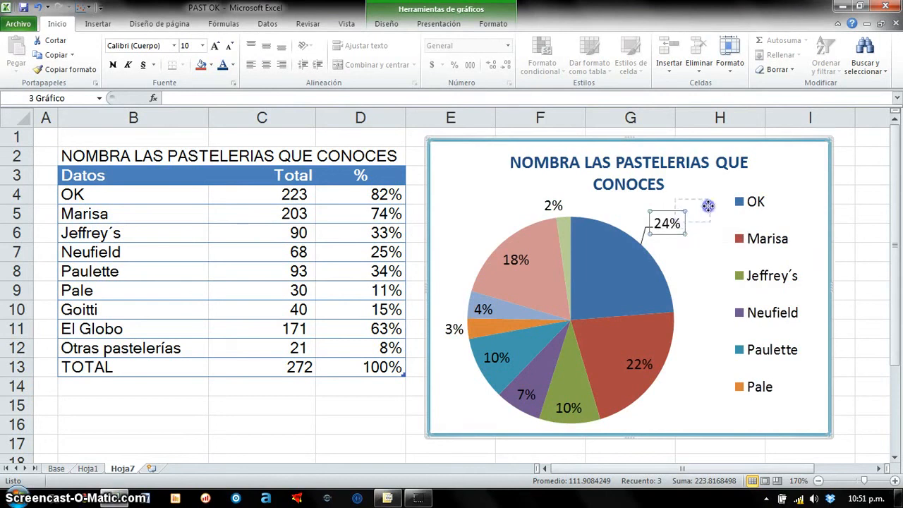
left_click_drag(799, 196, 810, 195)
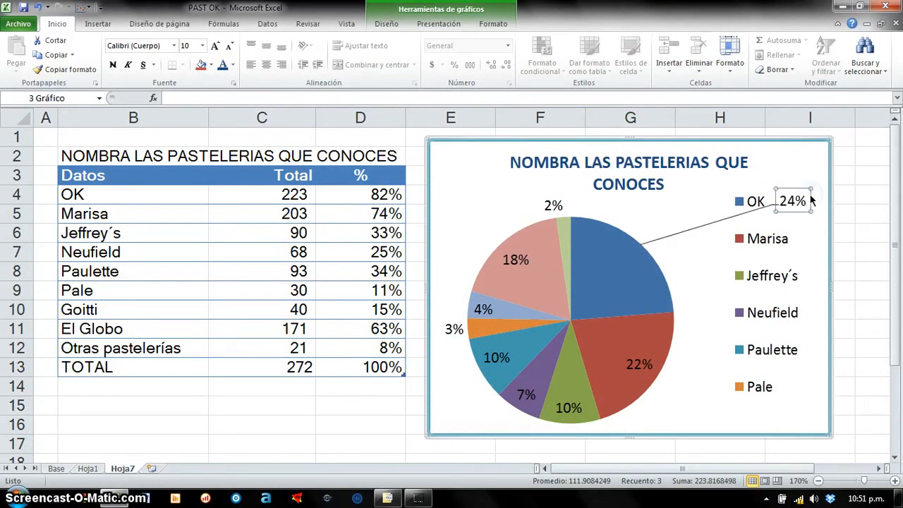
- Color the OK percentage in cell D4 of the bakery table red
left_click_drag(169, 197, 359, 192)
left_click(392, 196)
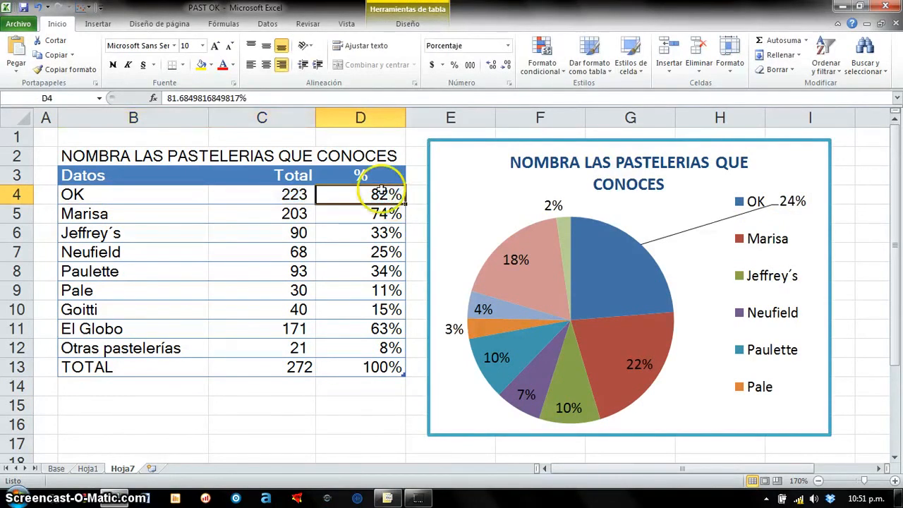
left_click(222, 64)
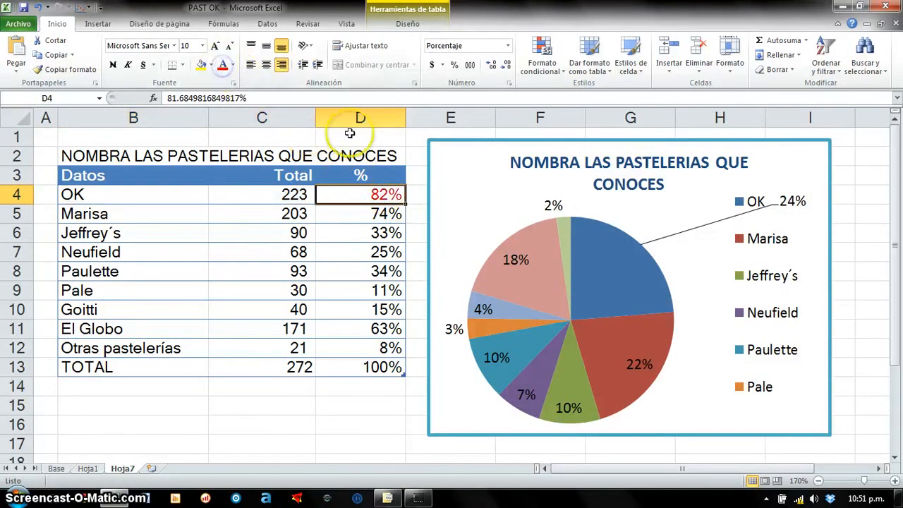
- Color only the OK slice's data label in the pie chart standard red, matching the table's OK percentage
left_click(788, 203)
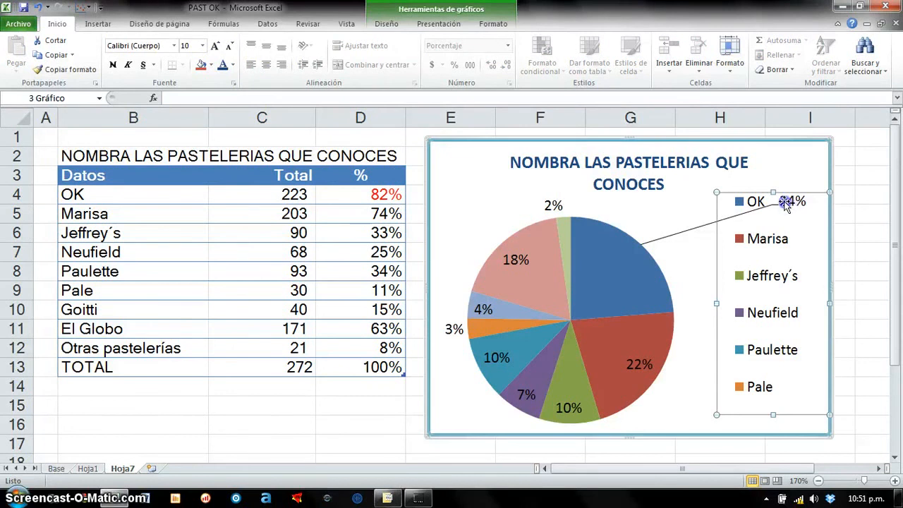
left_click(554, 208)
left_click(554, 211)
left_click(803, 187)
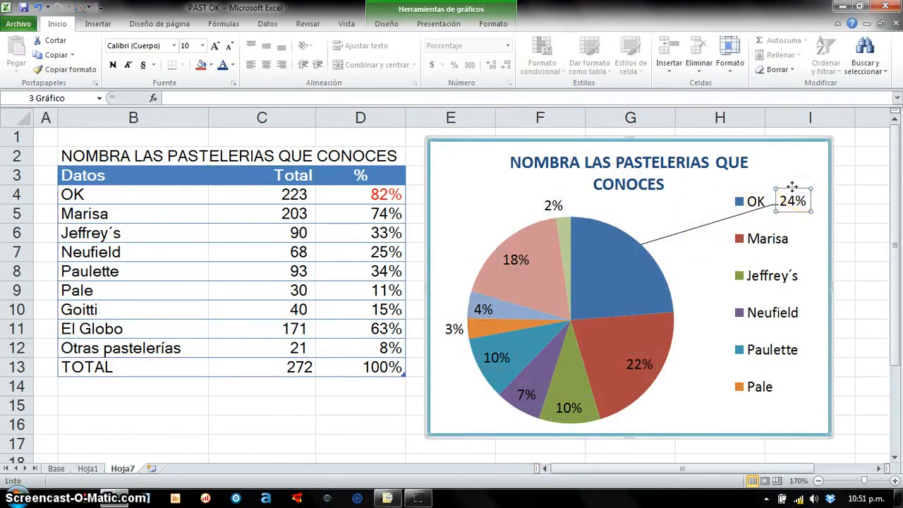
left_click(233, 65)
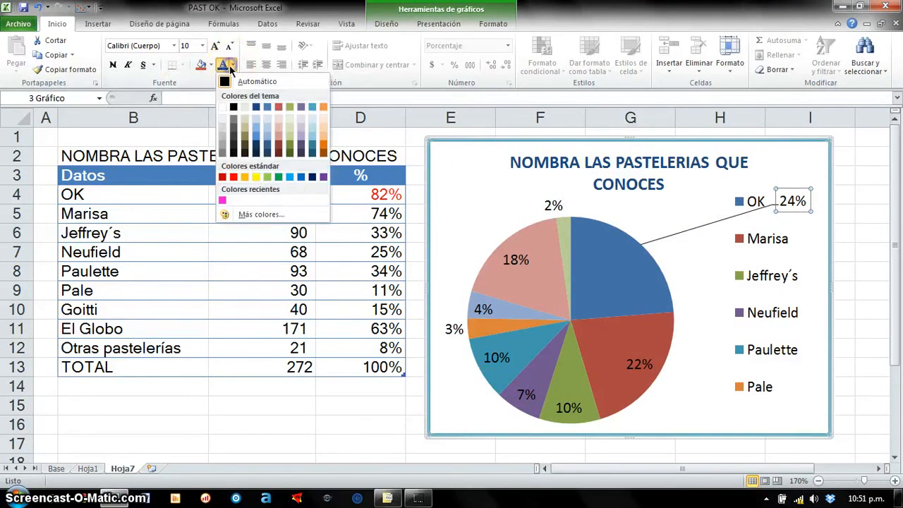
left_click(234, 176)
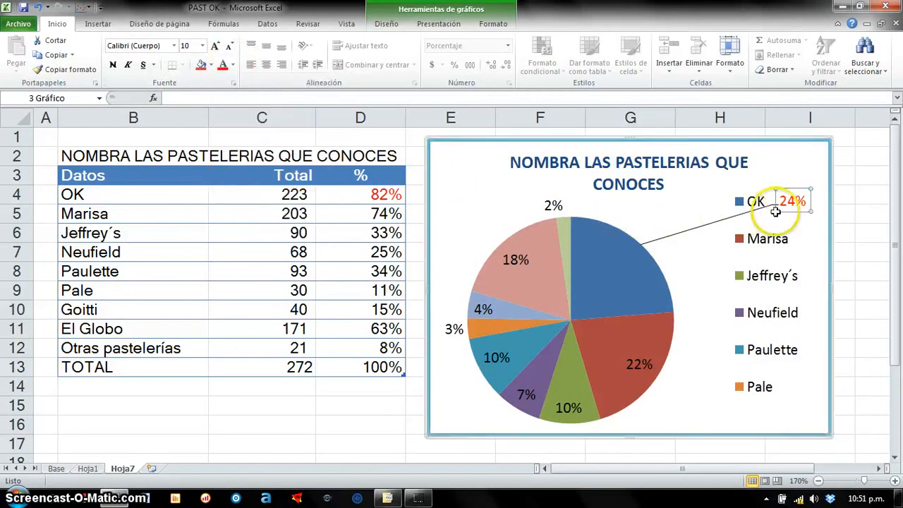
left_click(381, 191)
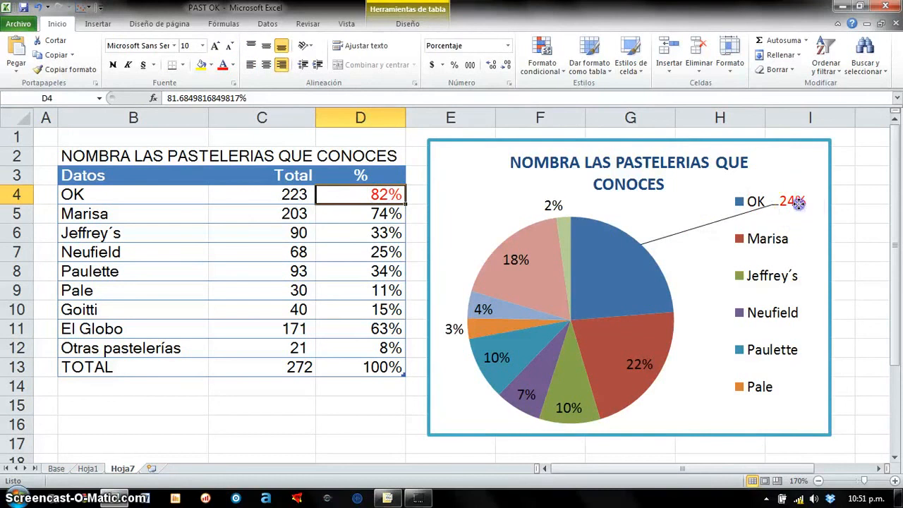